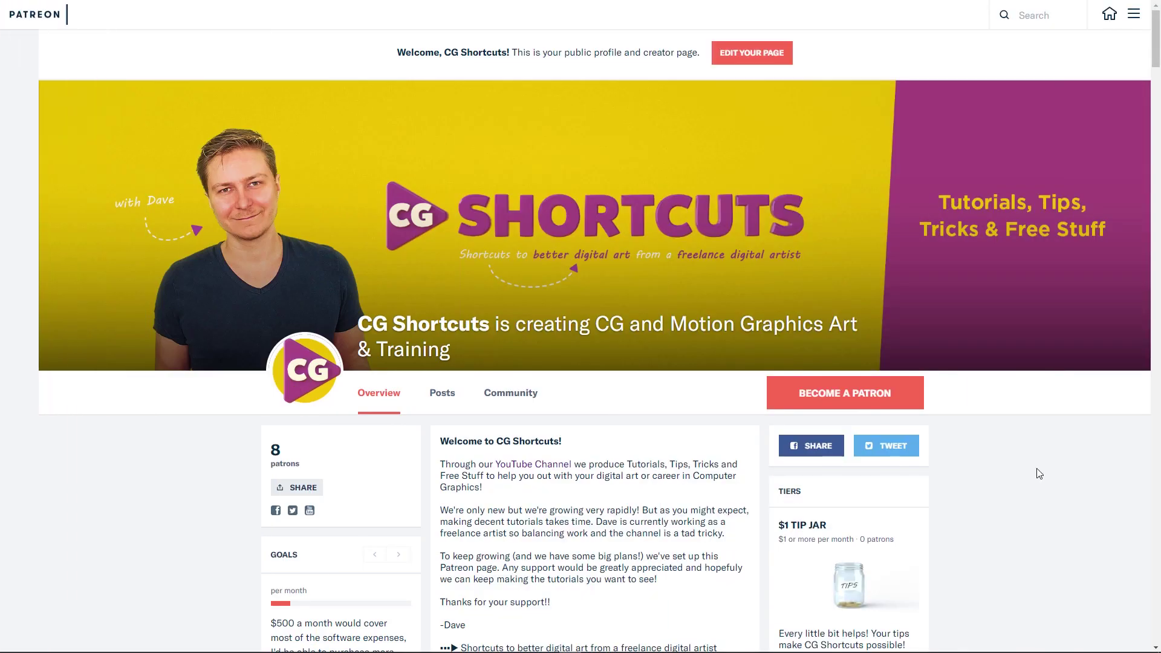
# Scroll down the CG Shortcuts Patreon page through the recent posts, past the Abstract Spheres project file
pyautogui.scroll(-10, 1038, 473)
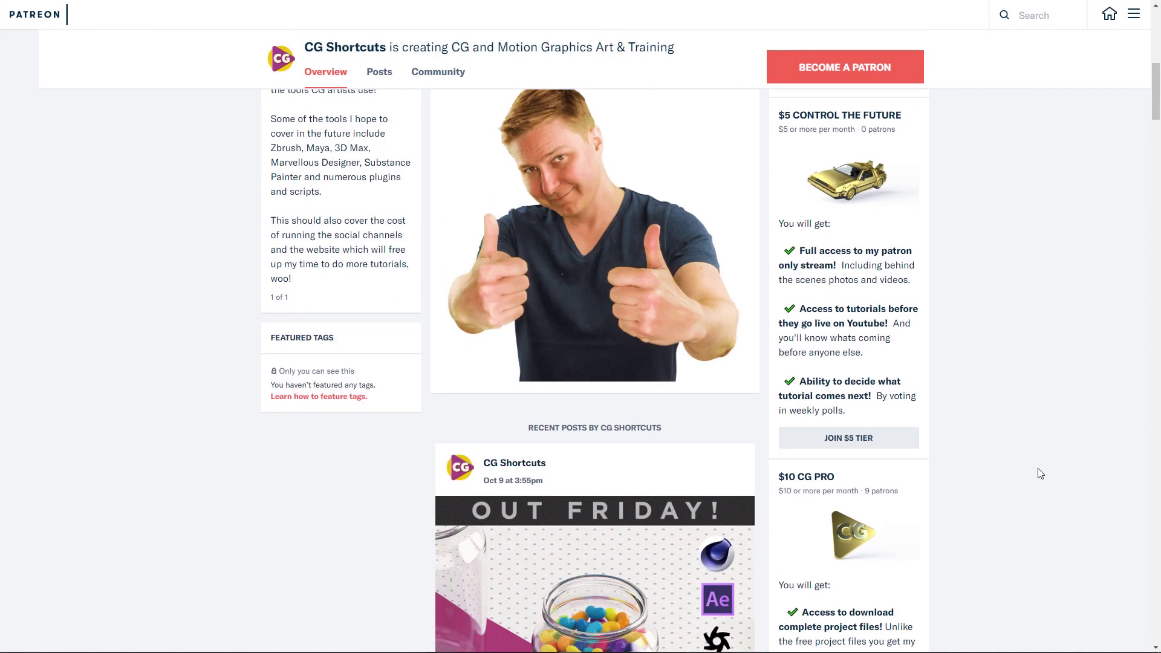
pyautogui.scroll(-15, 1041, 473)
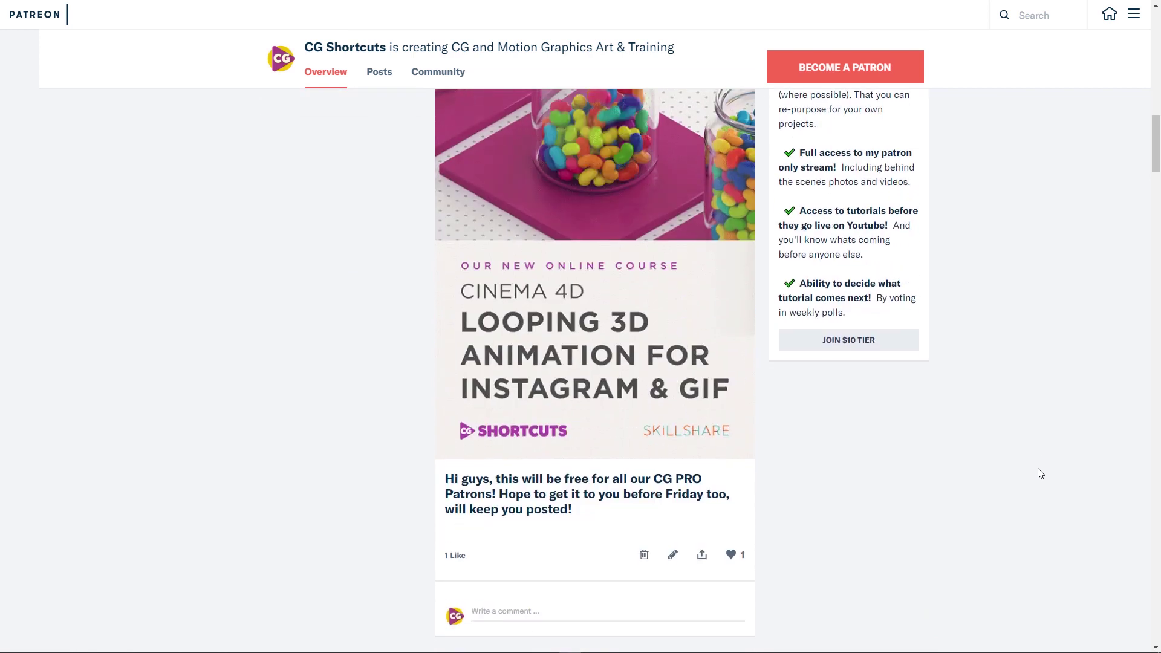
pyautogui.scroll(-5, 1040, 473)
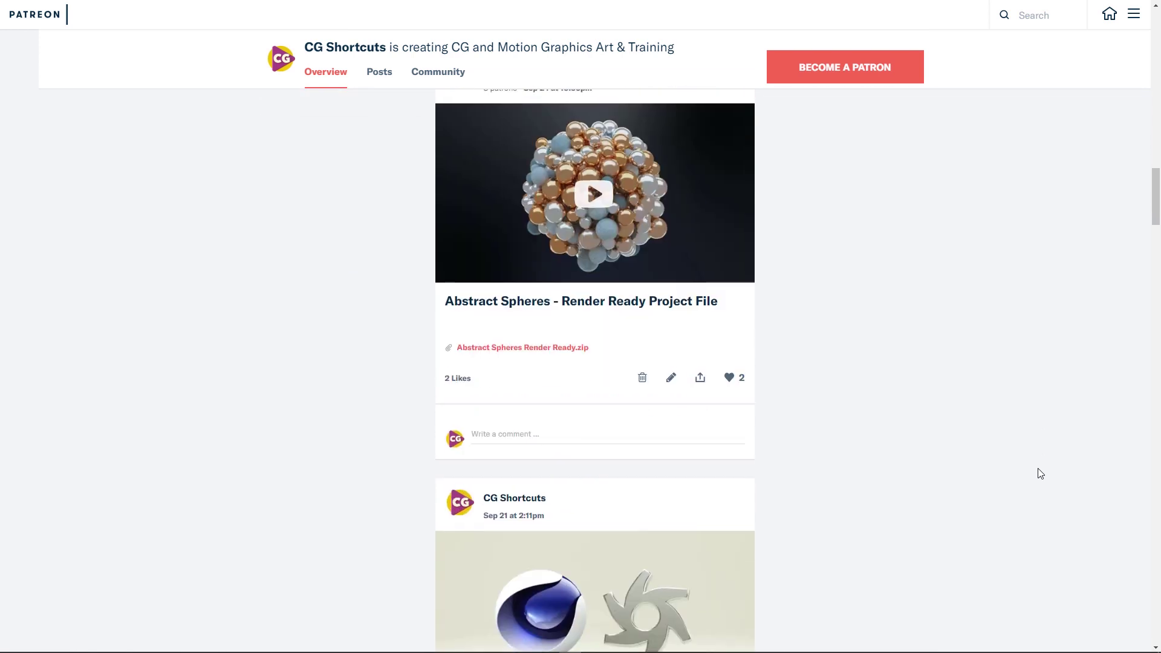
pyautogui.scroll(-5, 1040, 474)
pyautogui.scroll(-5, 1040, 474)
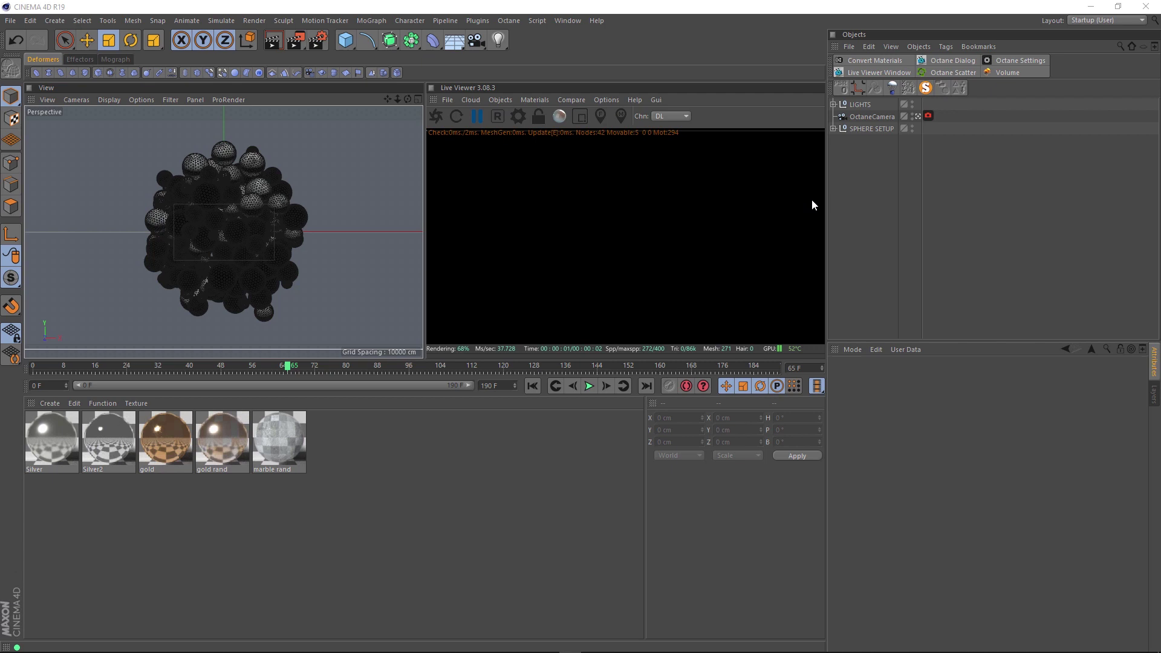
# Restart the Octane live render, then expand SPHERE SETUP and the Cloner to show its five spheres
pyautogui.click(436, 117)
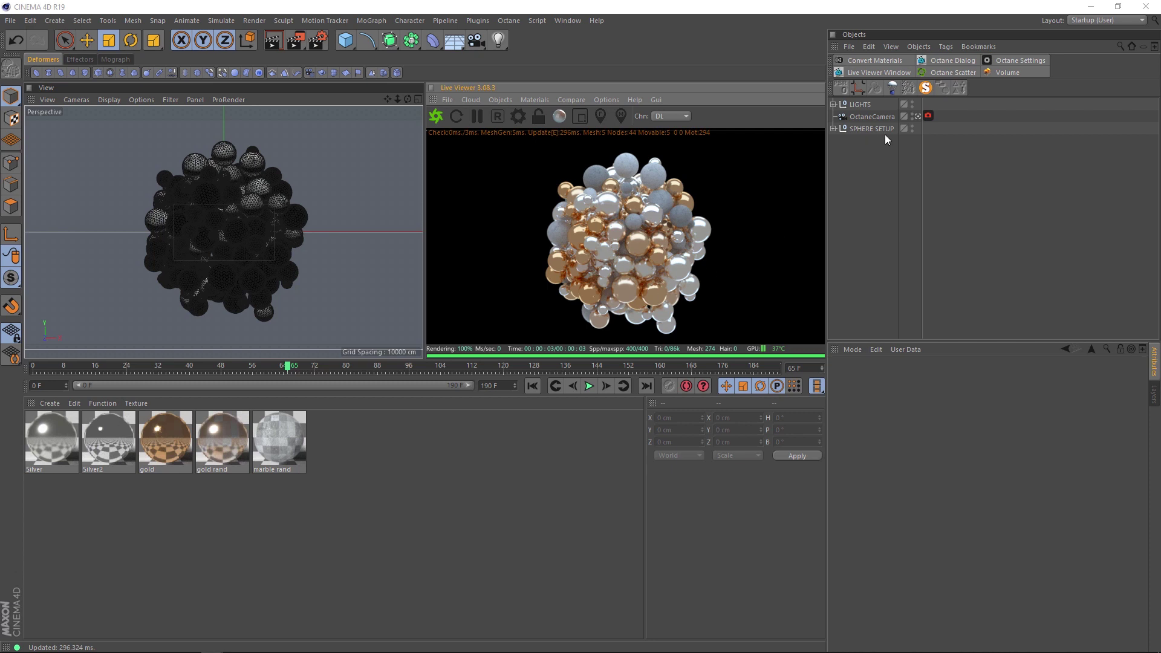
pyautogui.click(833, 129)
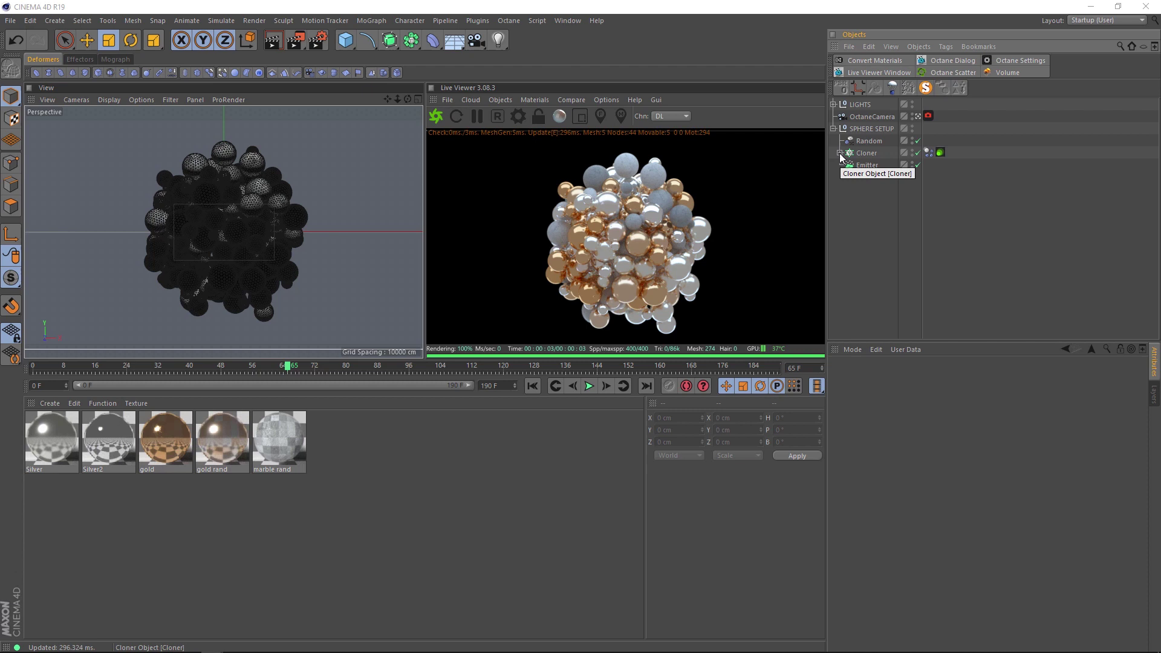
pyautogui.click(839, 154)
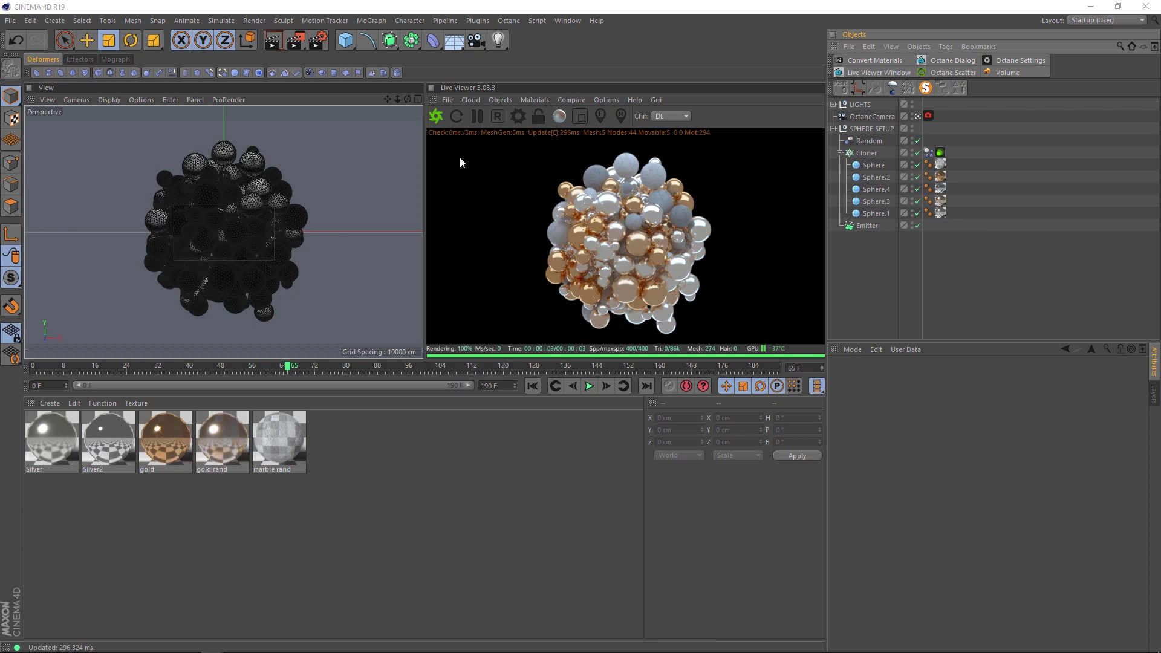
# Pause the live render and open the Silver material in the Octane Node Editor, closing the Material Editor
pyautogui.click(475, 117)
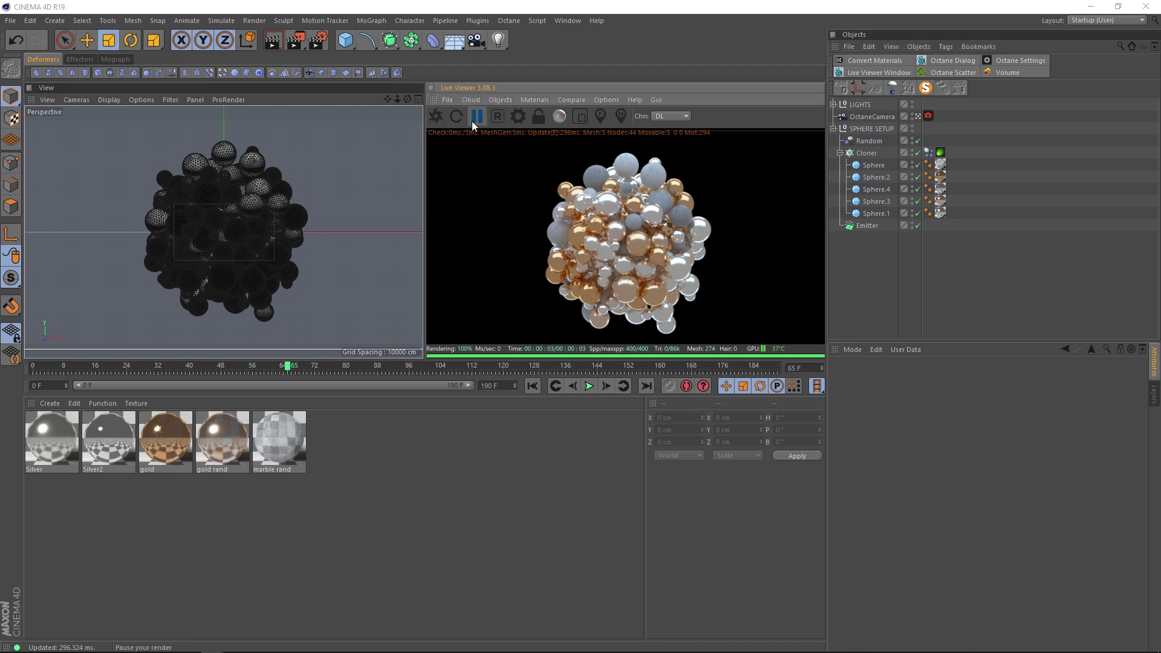
pyautogui.click(48, 439)
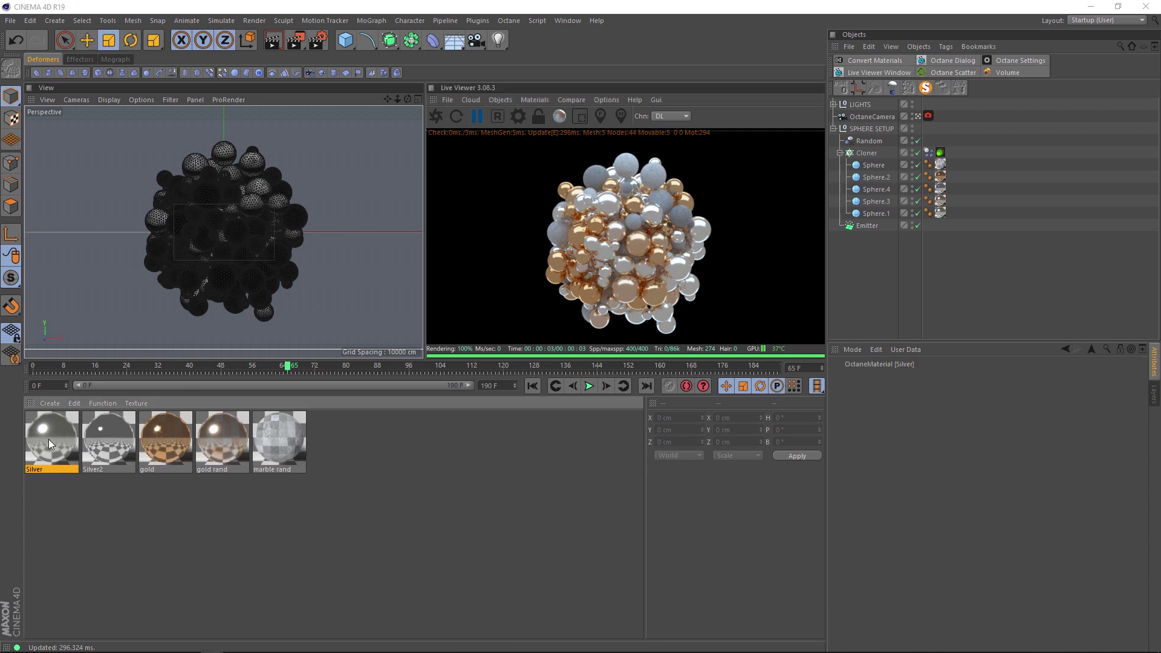
pyautogui.doubleClick(49, 439)
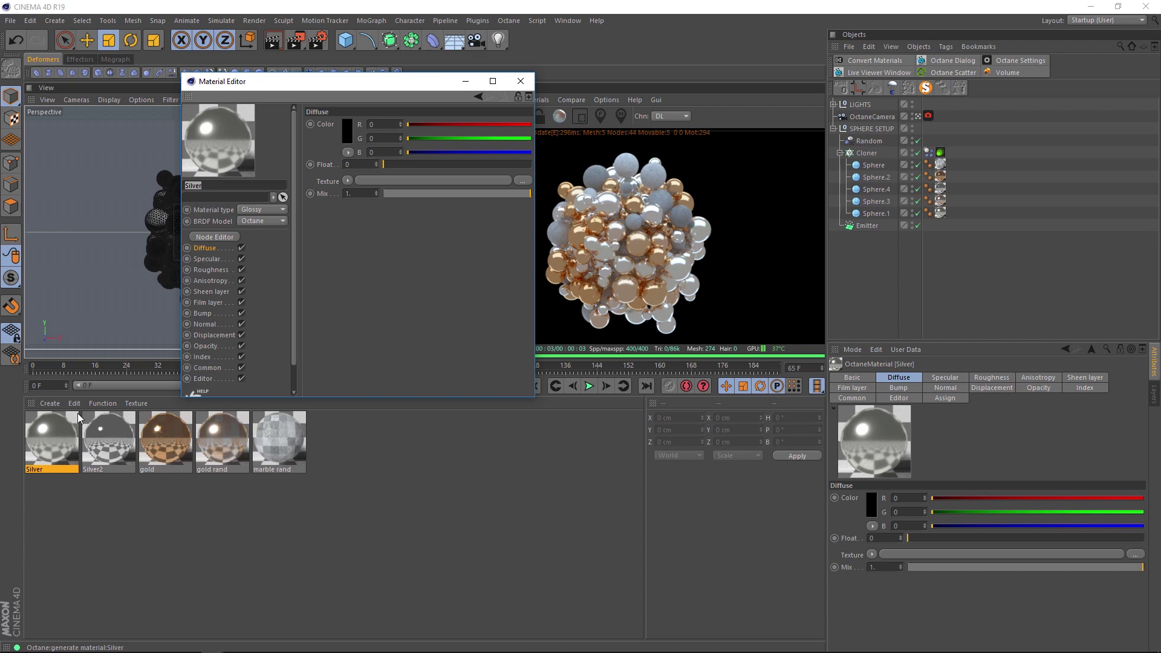
pyautogui.click(226, 237)
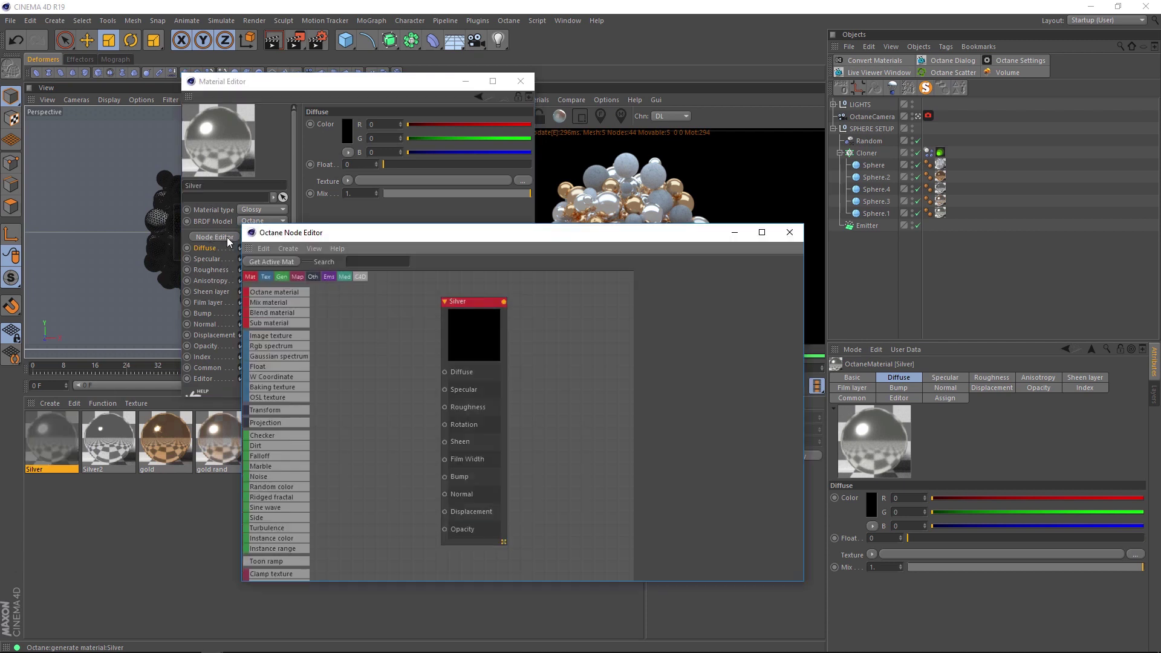
pyautogui.click(520, 82)
pyautogui.moveTo(488, 234); pyautogui.dragTo(823, 279)
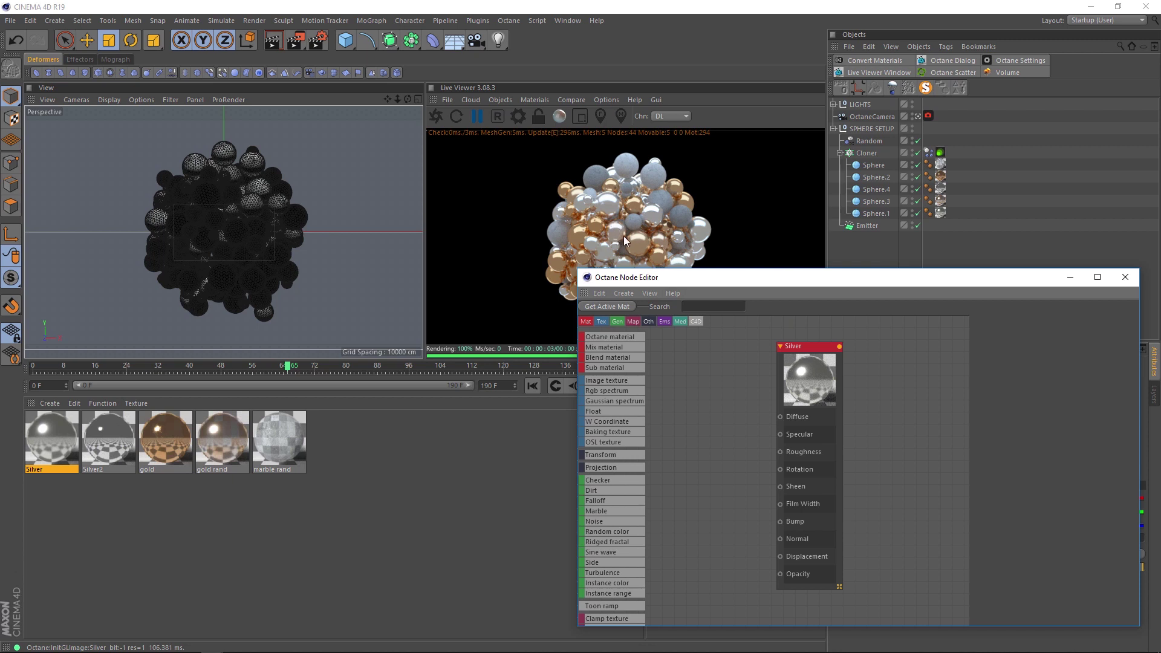
# Review the Silver node's specular, roughness (0.090155), anisotropy and film layer (IOR 1.166) settings
pyautogui.moveTo(809, 380); pyautogui.dragTo(782, 379)
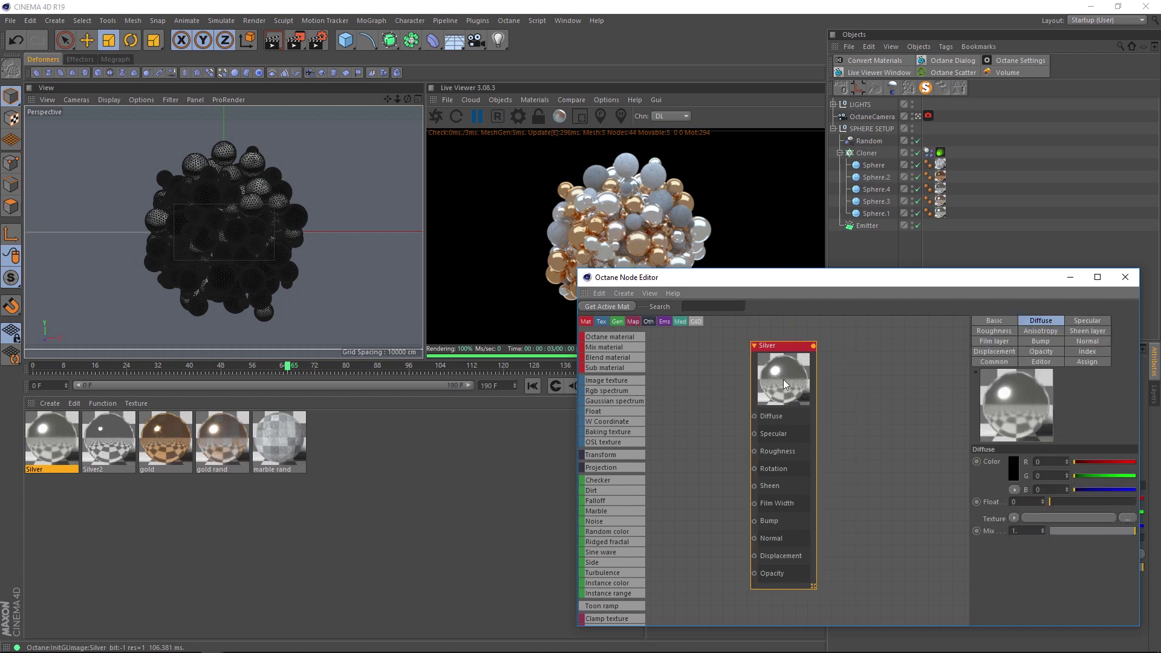
pyautogui.click(1083, 321)
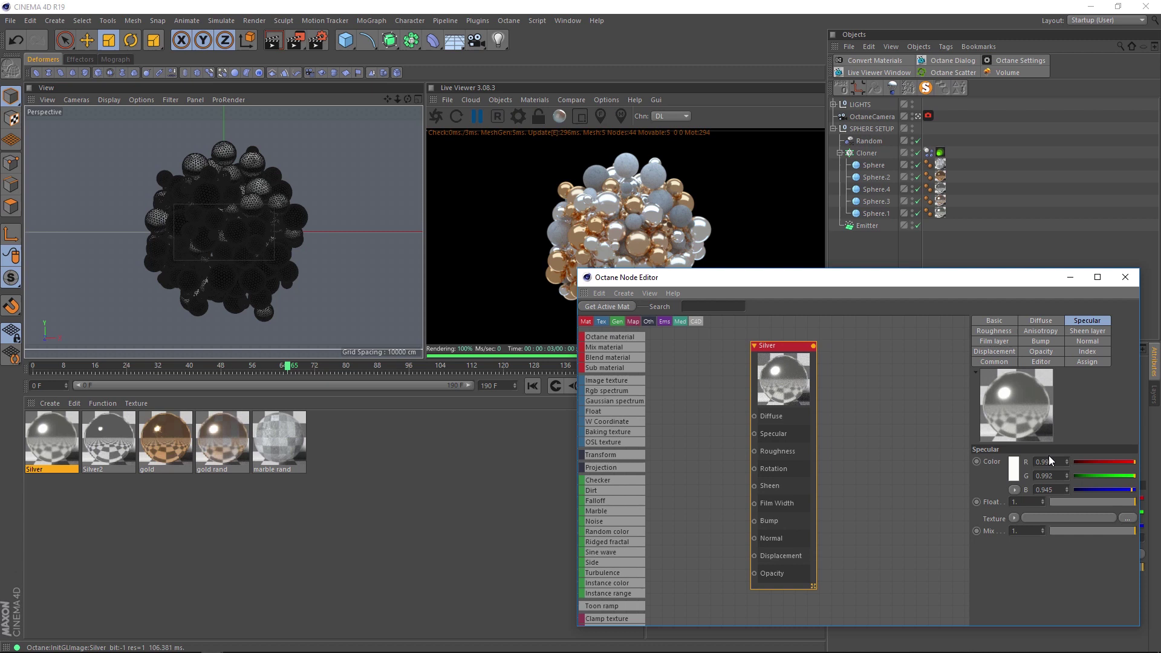
pyautogui.click(995, 331)
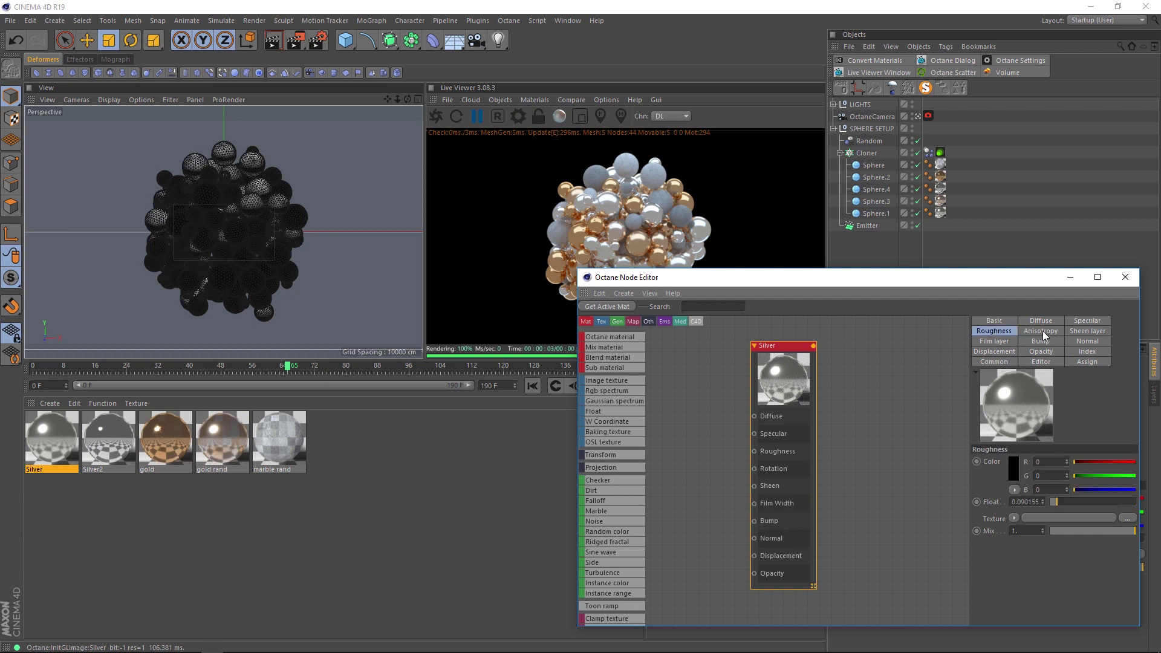
pyautogui.click(1041, 331)
pyautogui.click(1068, 341)
pyautogui.click(994, 341)
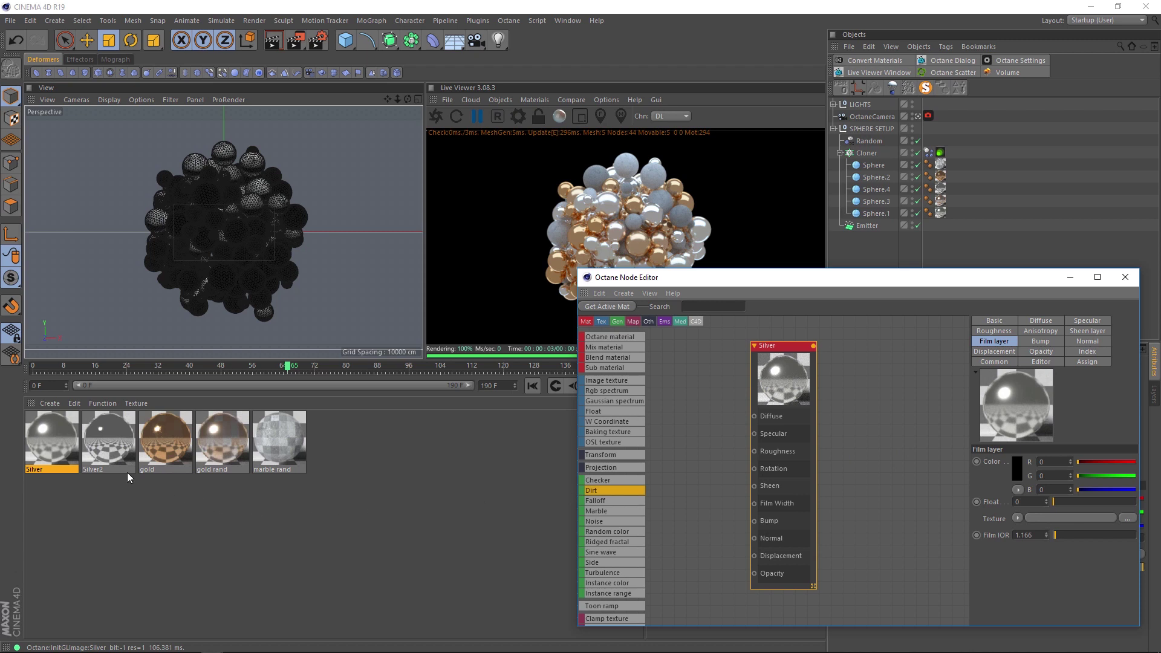
# Load the Silver2 material's node graph and spread out its Metal12_col, white and normal texture nodes
pyautogui.click(119, 454)
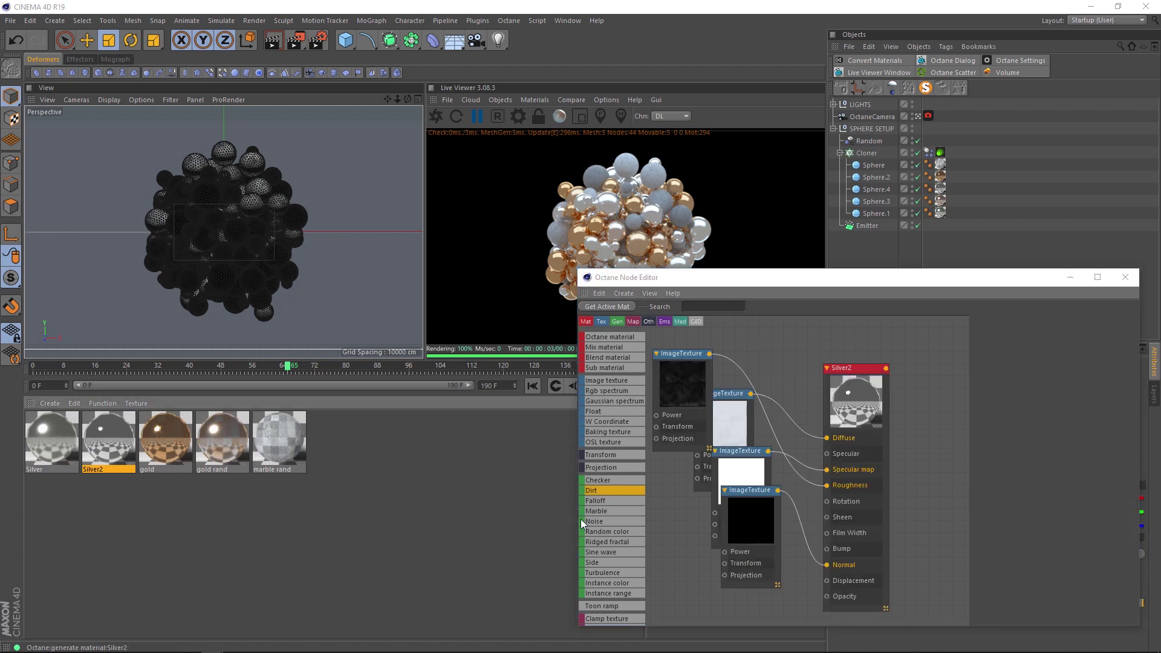
pyautogui.moveTo(850, 402); pyautogui.dragTo(899, 366)
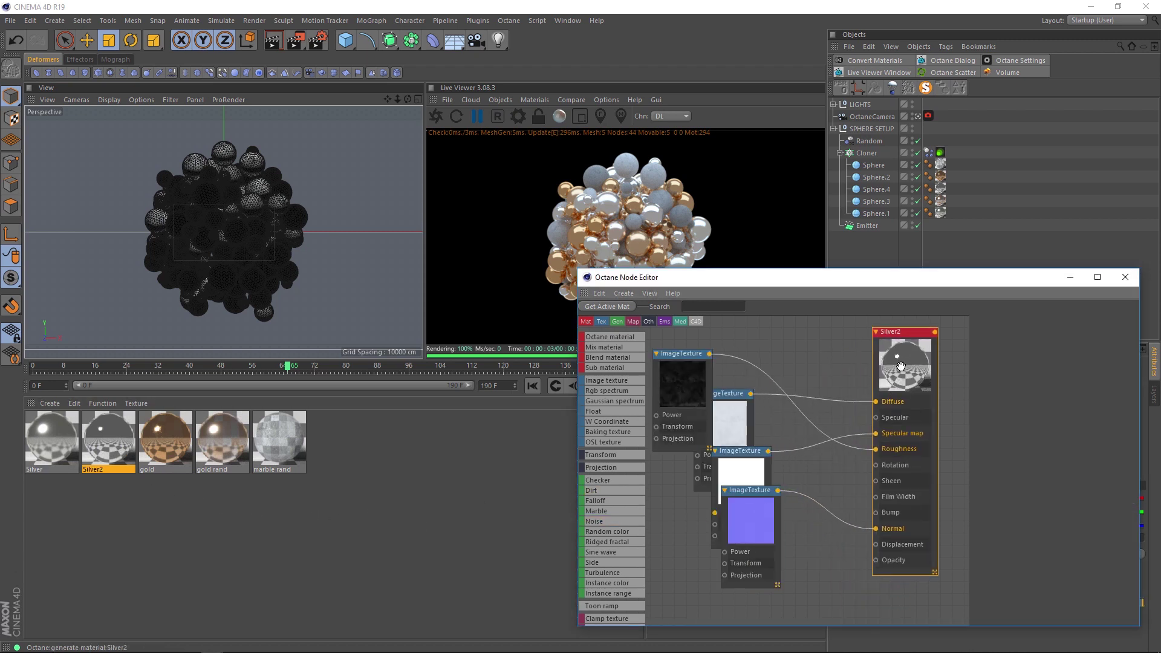
pyautogui.moveTo(730, 428); pyautogui.dragTo(782, 385)
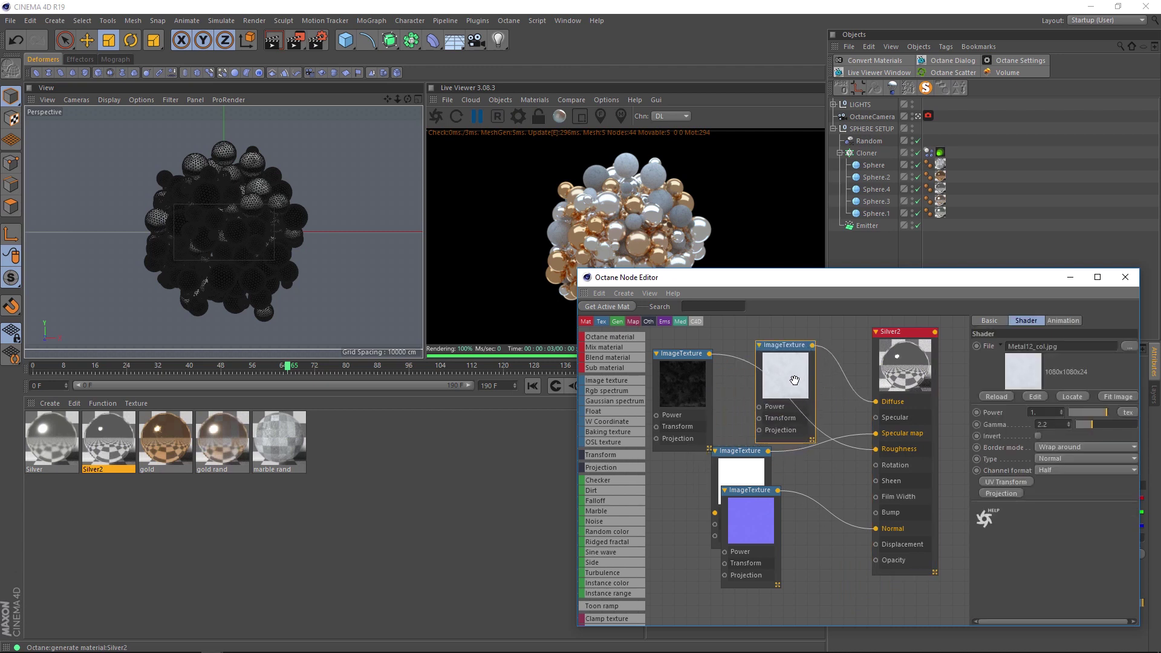
pyautogui.moveTo(736, 473); pyautogui.dragTo(745, 437)
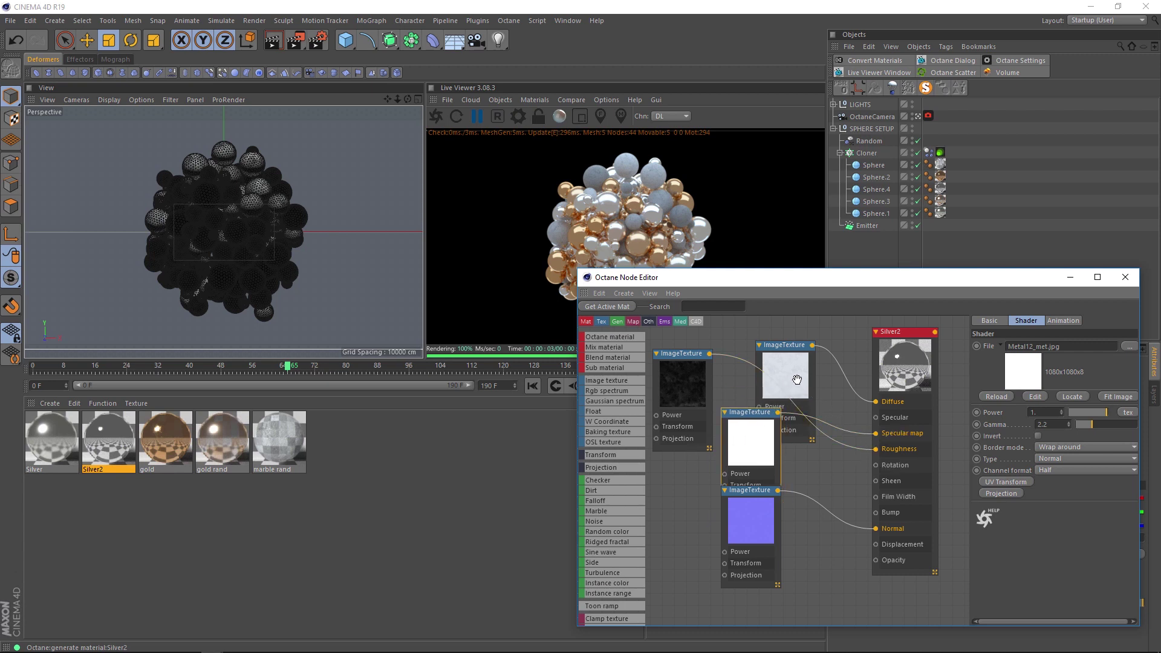
pyautogui.moveTo(750, 531); pyautogui.dragTo(767, 553)
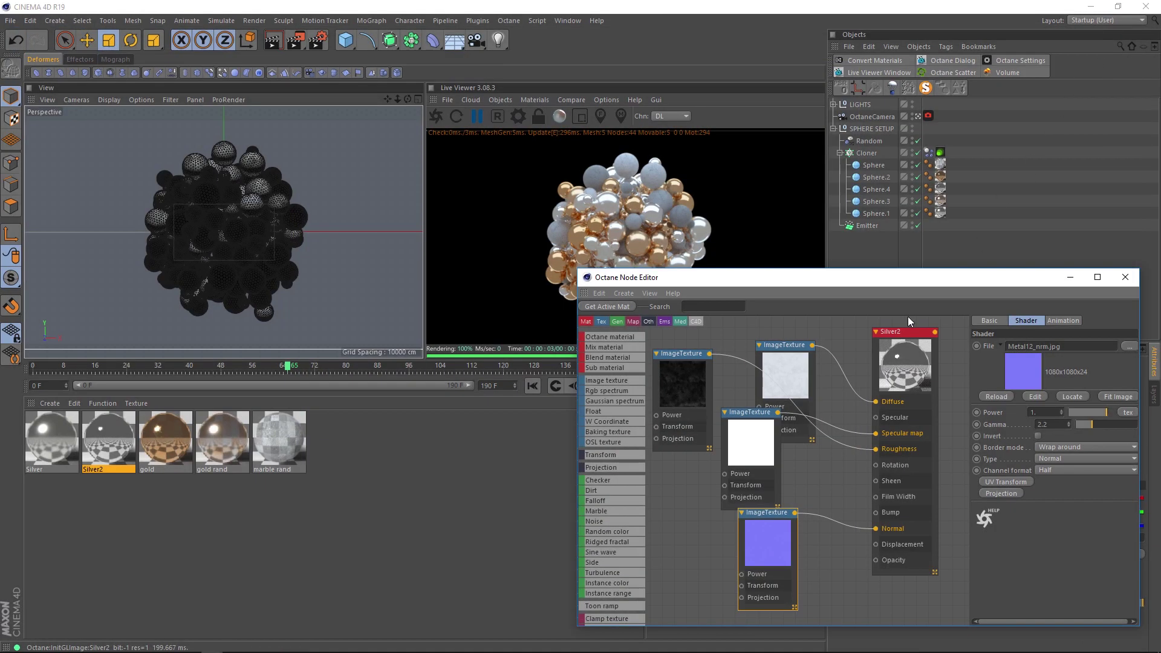
# Move the Metal12_rgh roughness texture node below the others and preview its image, then close the preview
pyautogui.click(681, 381)
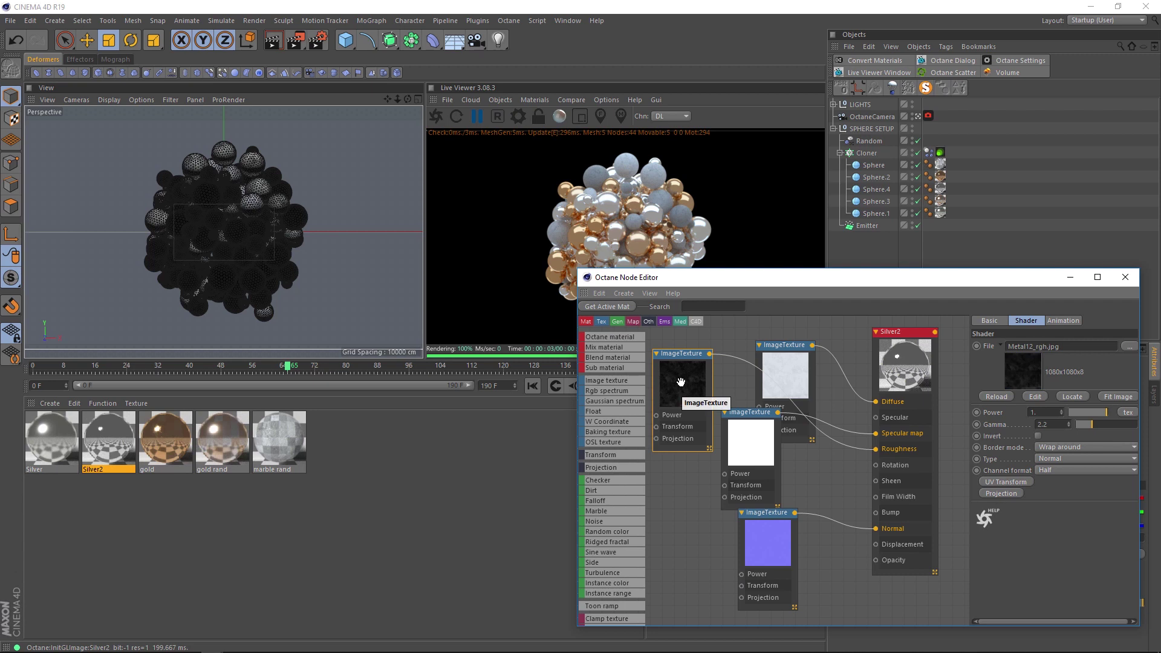
pyautogui.moveTo(681, 382); pyautogui.dragTo(679, 481)
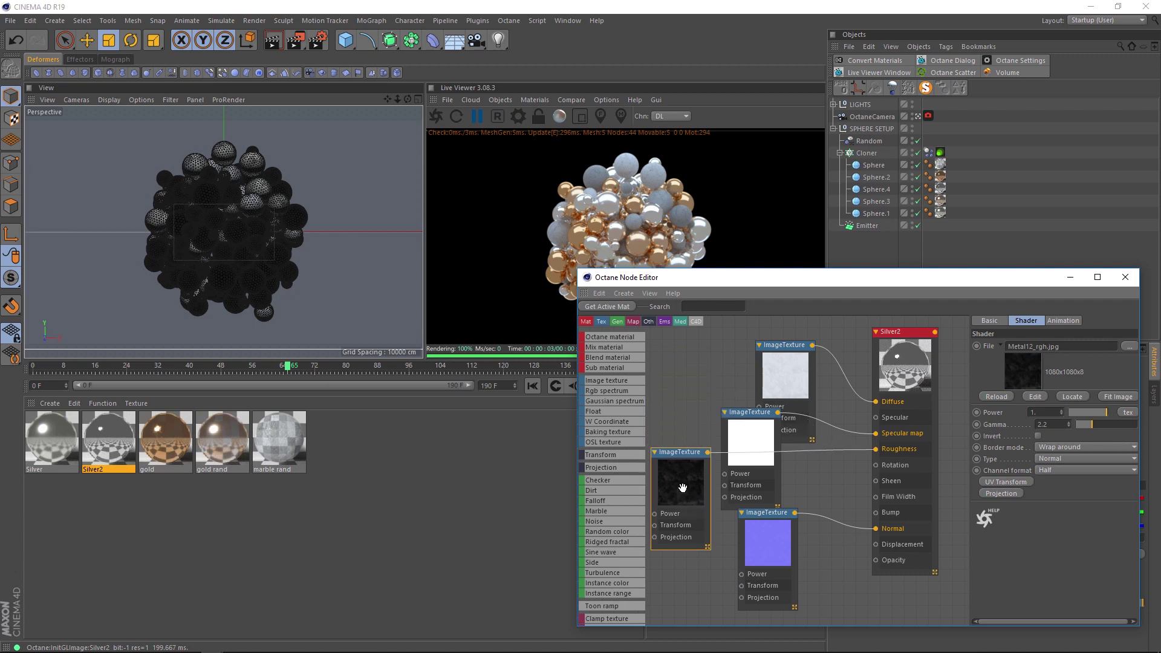
pyautogui.click(1035, 396)
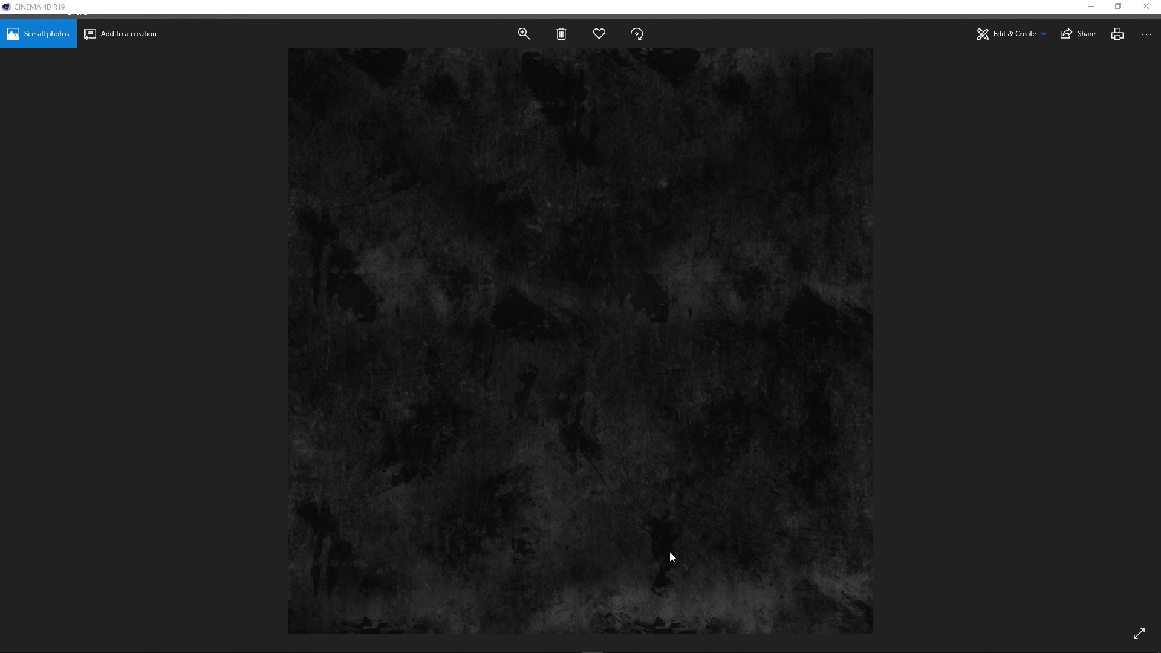
pyautogui.click(1146, 6)
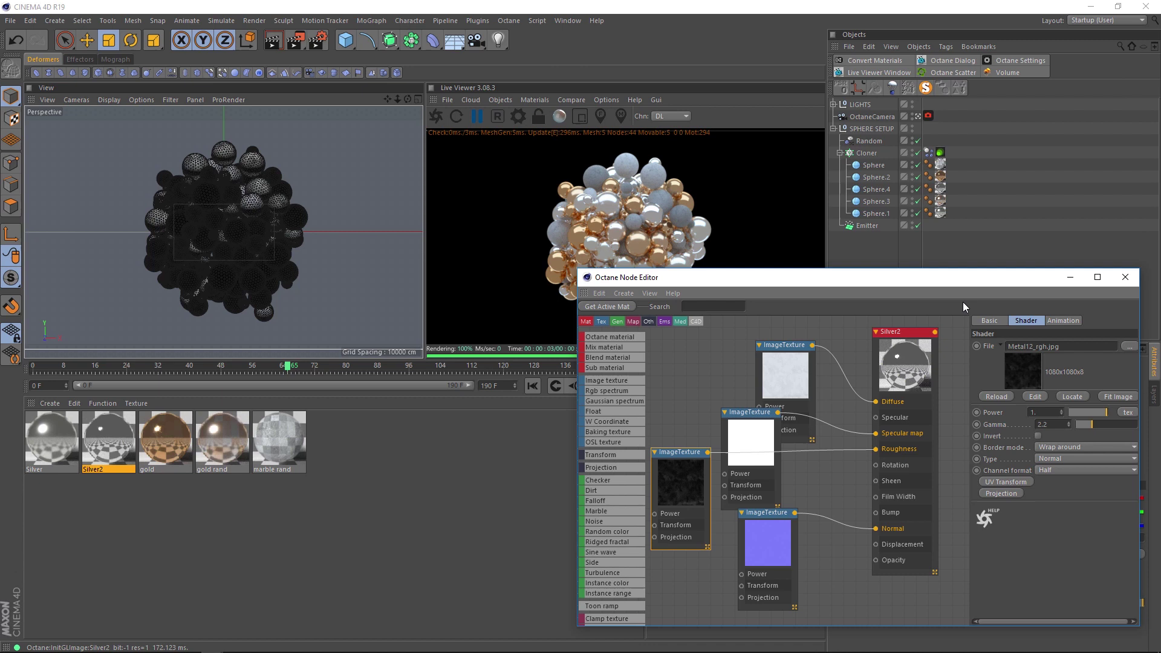
# Show the gold material's node graph and review its diffuse, specular and roughness settings
pyautogui.click(160, 444)
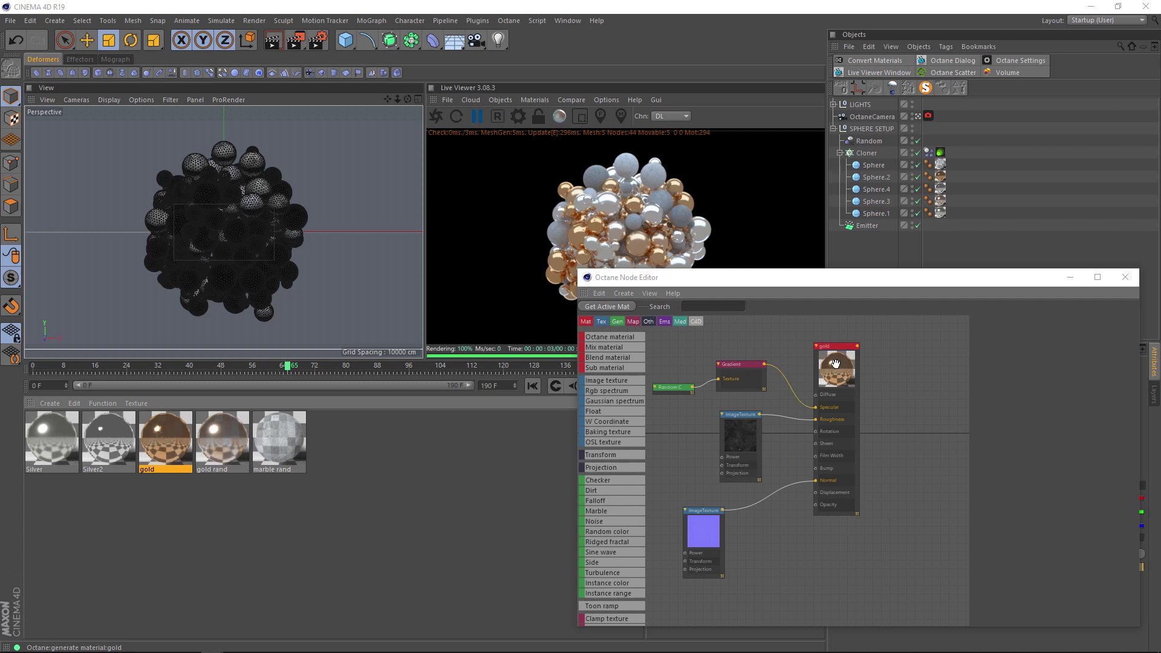
pyautogui.moveTo(825, 363)
pyautogui.mouseDown()
pyautogui.moveTo(883, 363)
pyautogui.moveTo(825, 363)
pyautogui.mouseUp()
pyautogui.click(821, 449)
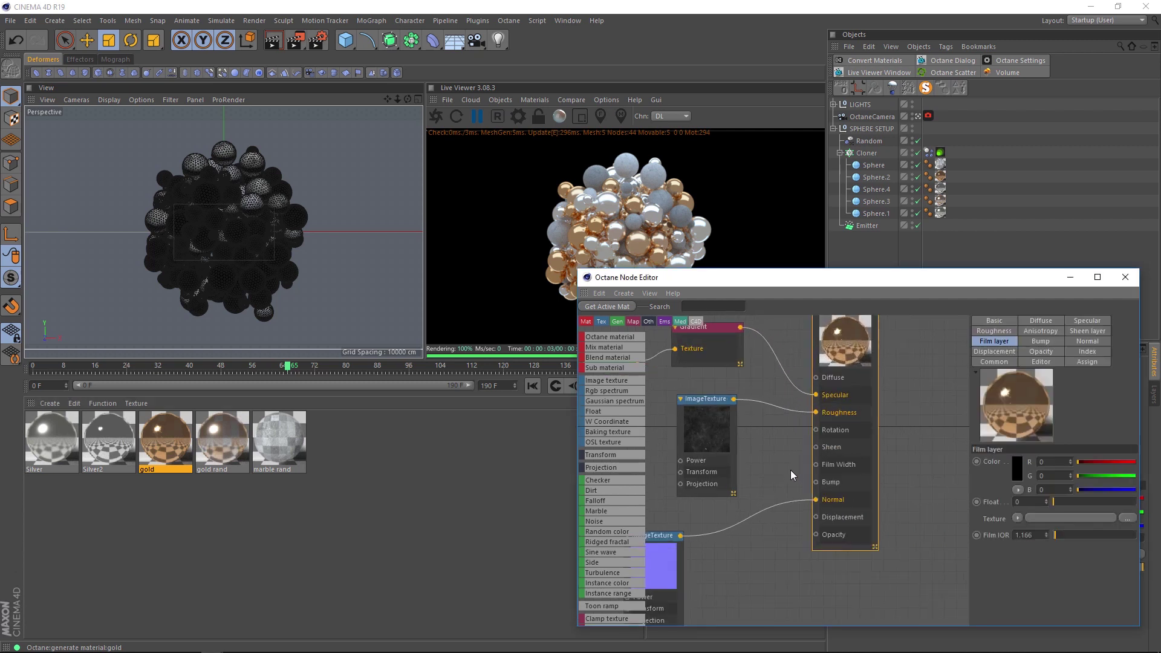
pyautogui.moveTo(790, 470); pyautogui.dragTo(837, 481, button='middle')
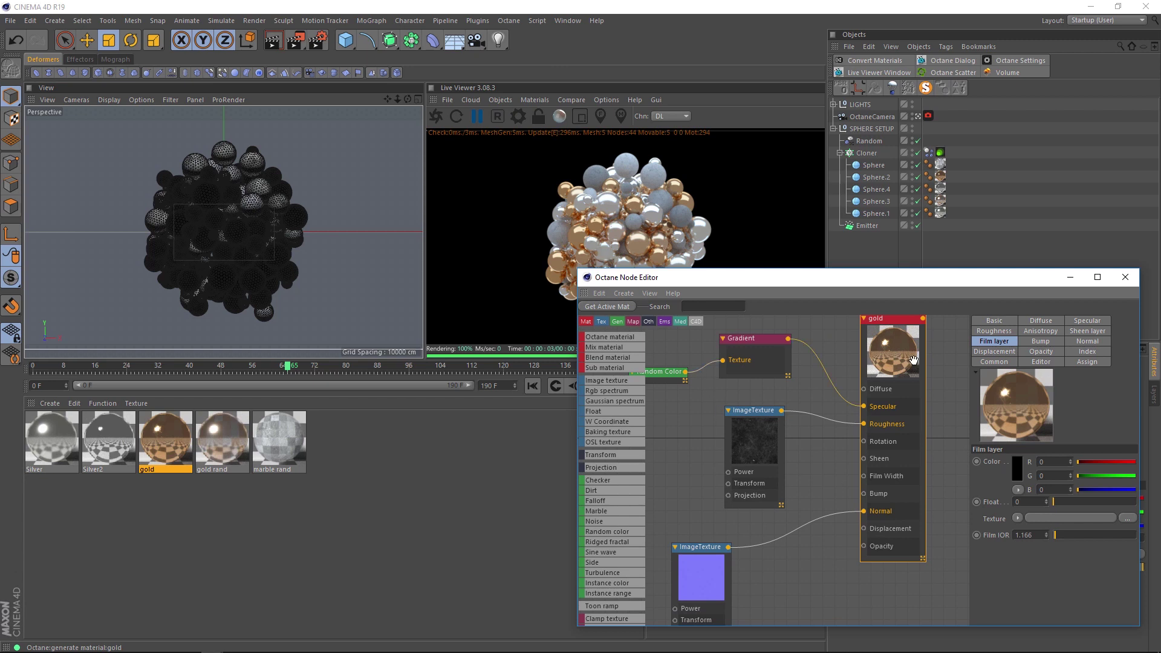
pyautogui.click(1034, 324)
pyautogui.click(1084, 321)
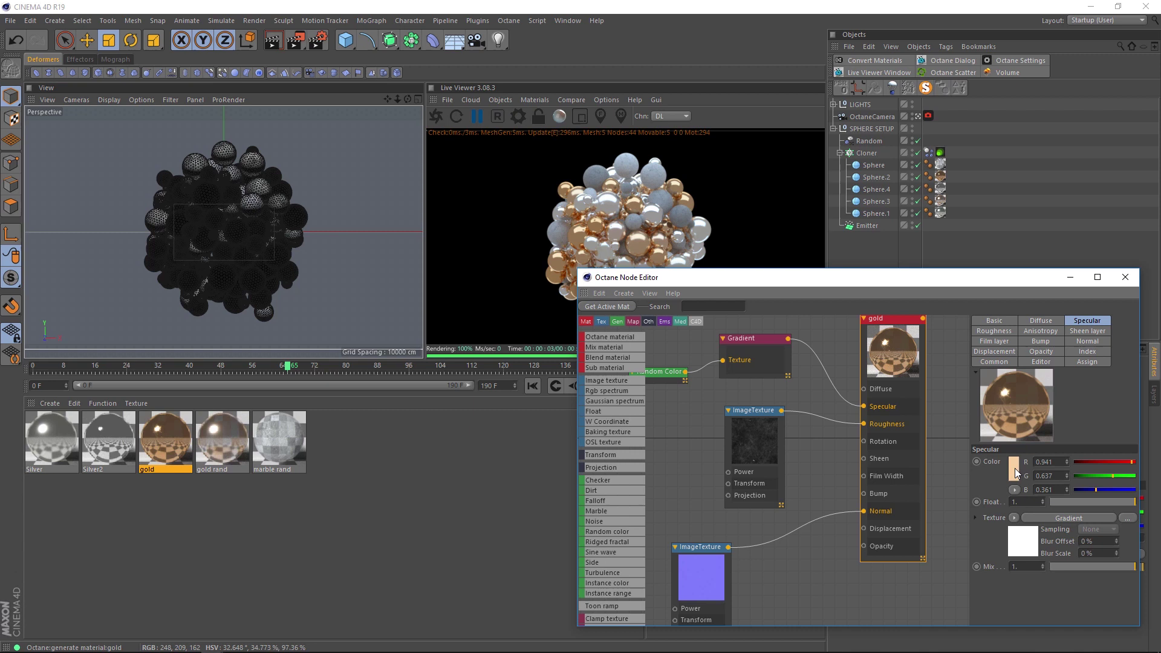
pyautogui.click(992, 331)
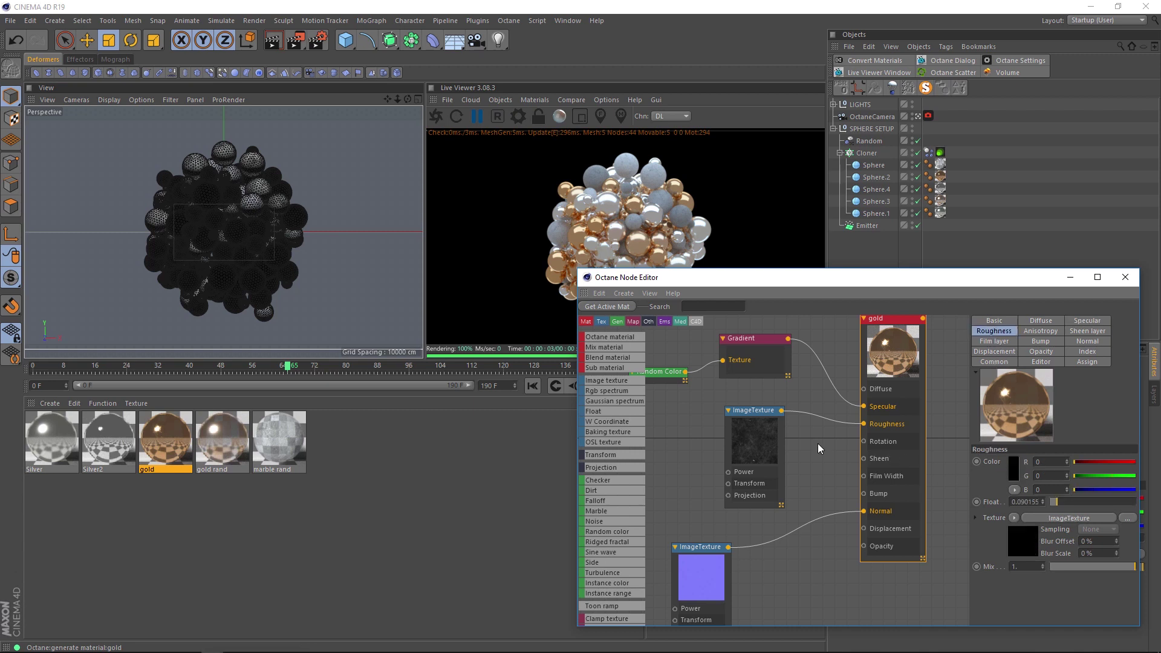
# Inspect the roughness image texture and the Metal07_nrm.jpg normal map, placing it beside the Normal input
pyautogui.click(756, 444)
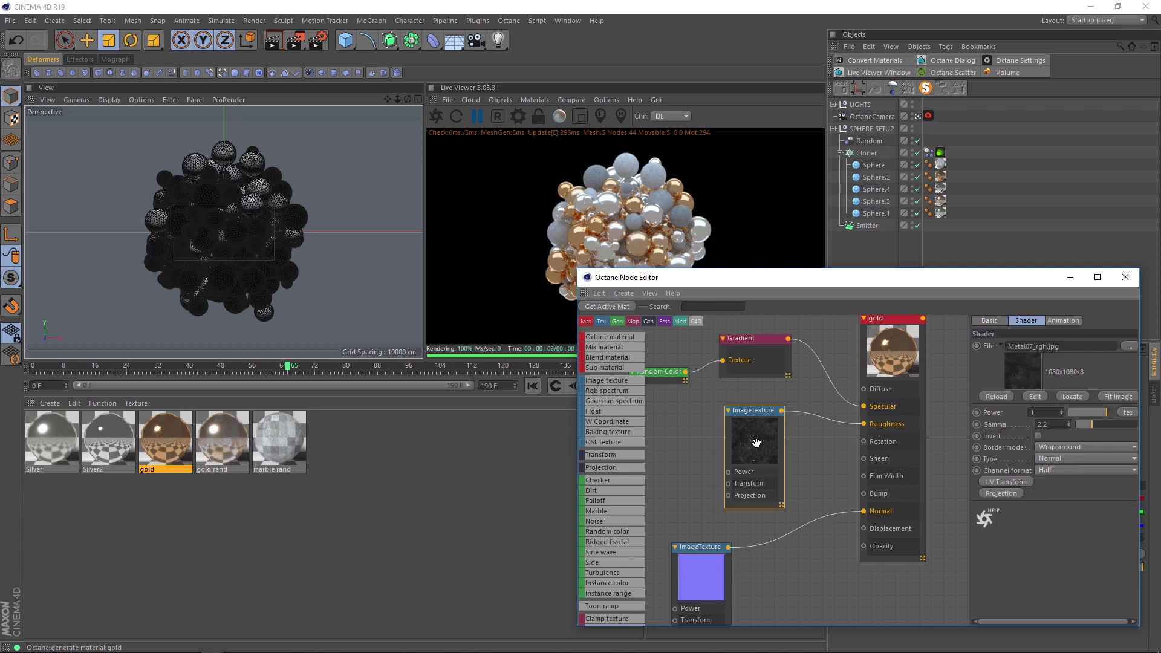
pyautogui.click(689, 588)
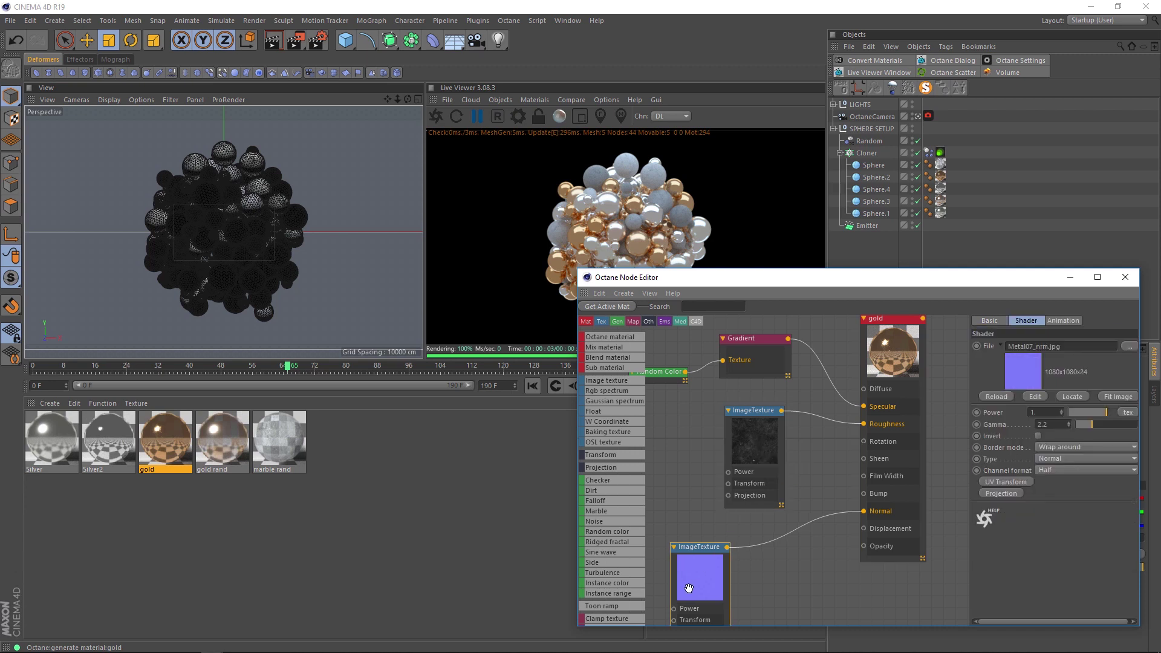
pyautogui.moveTo(689, 588); pyautogui.dragTo(769, 568)
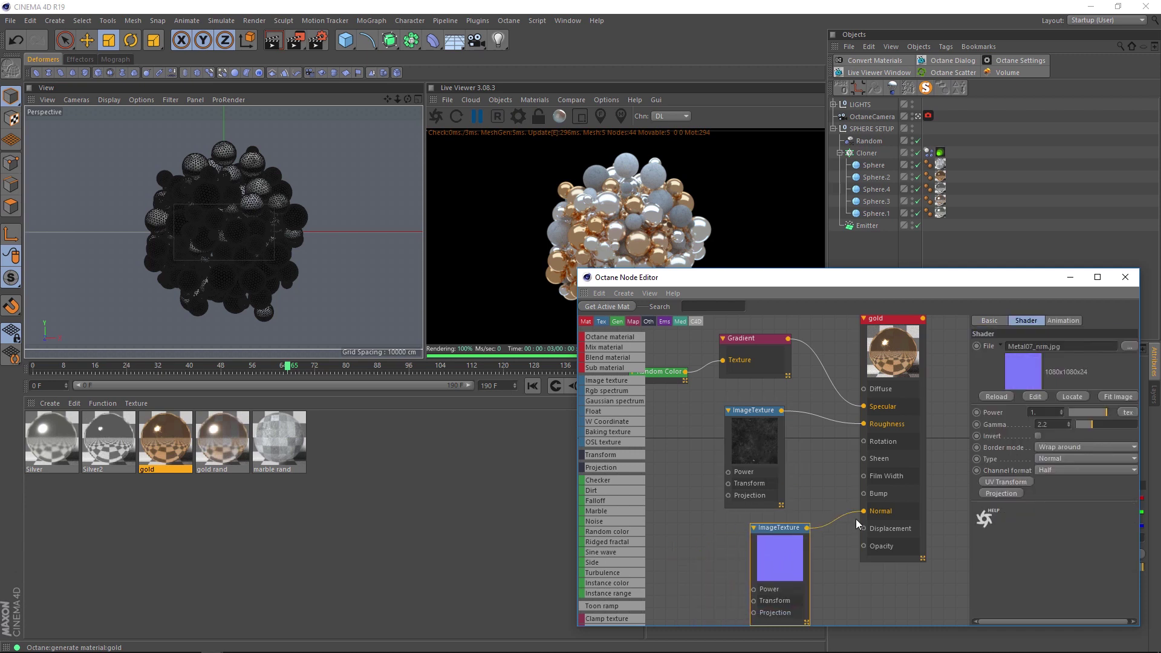
pyautogui.moveTo(679, 399); pyautogui.dragTo(721, 433, button='middle')
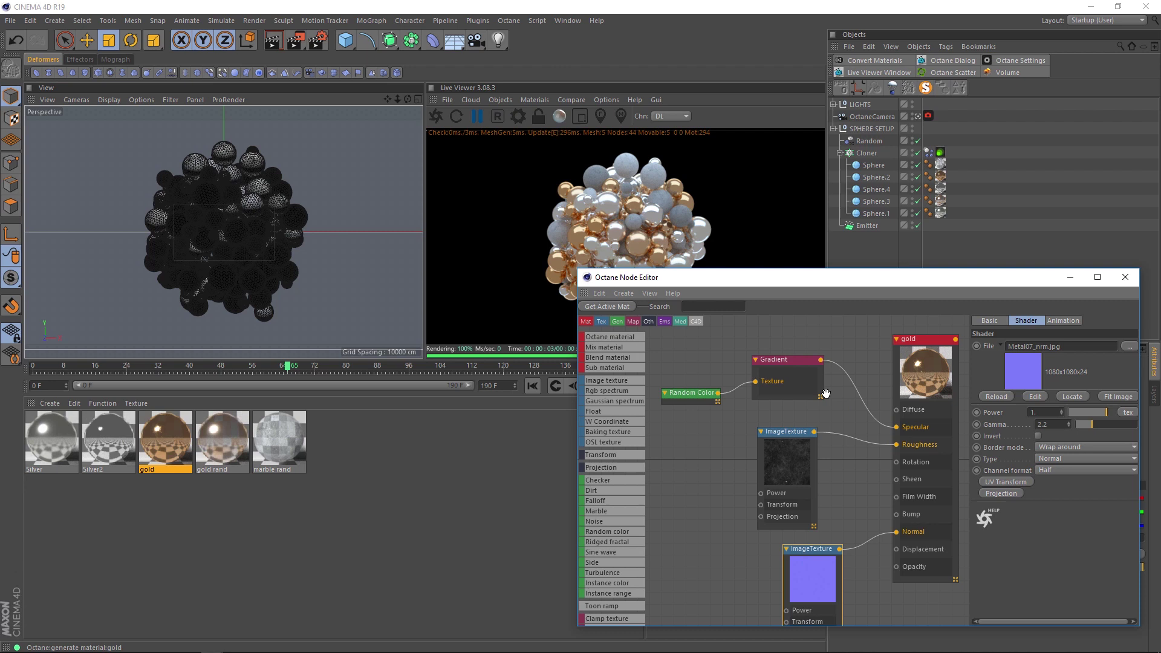
# Check the Random Color and Gradient nodes feeding Specular, then bring up the gold rand material's graph
pyautogui.click(915, 430)
pyautogui.moveTo(665, 279); pyautogui.dragTo(616, 367)
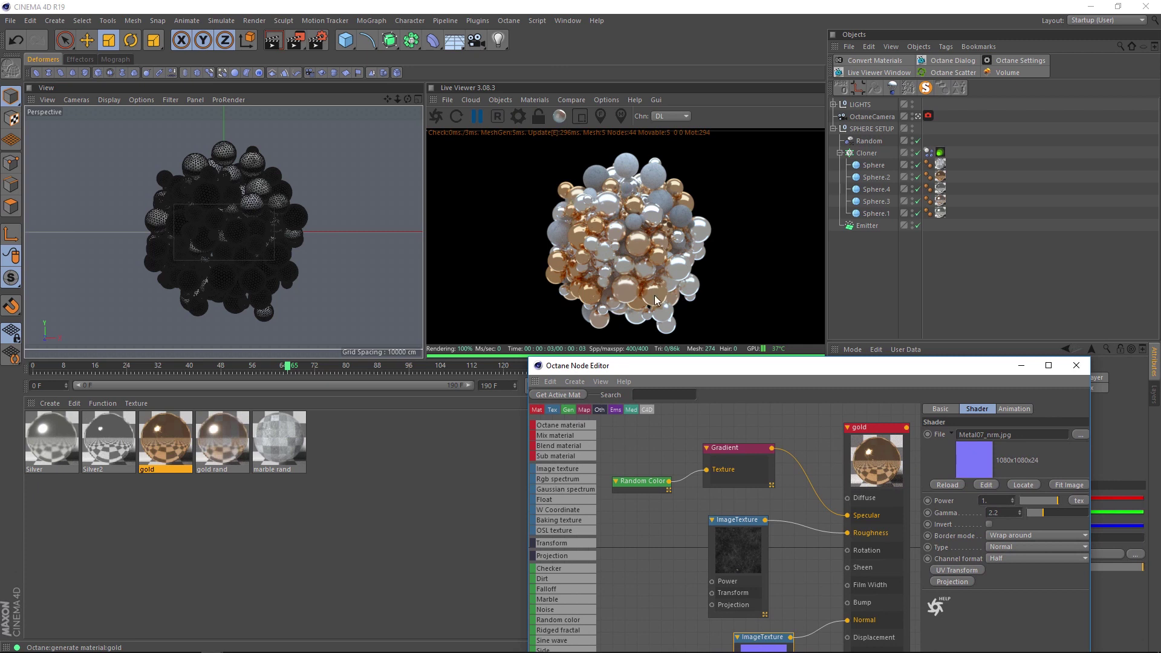
pyautogui.moveTo(665, 370); pyautogui.dragTo(694, 255)
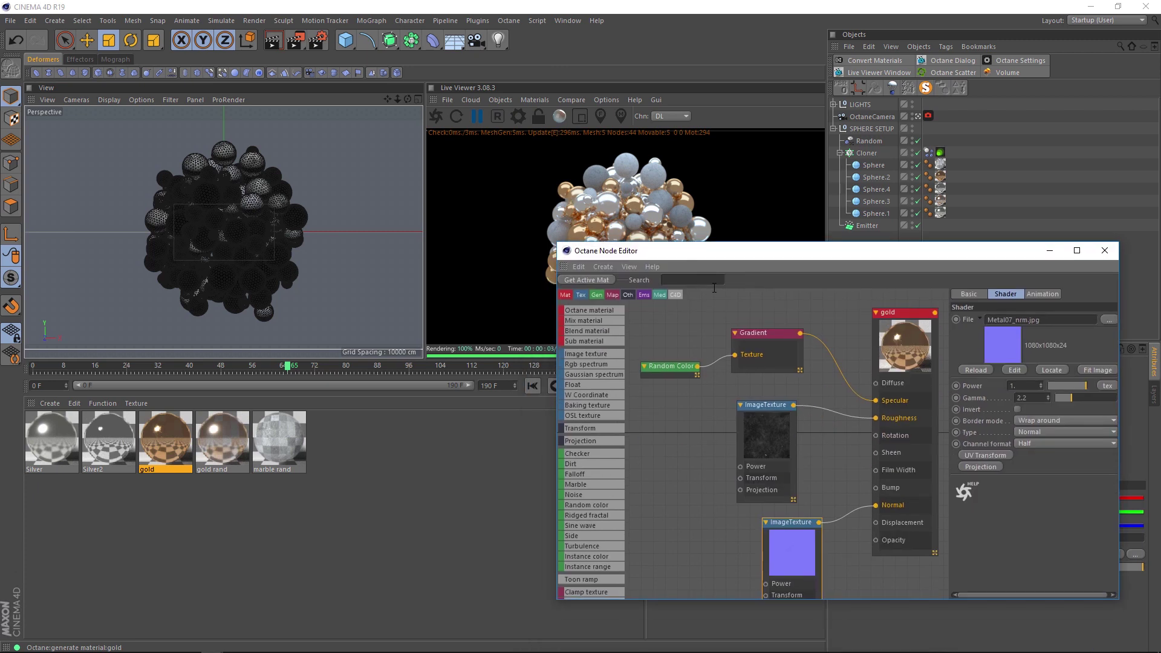
pyautogui.click(689, 374)
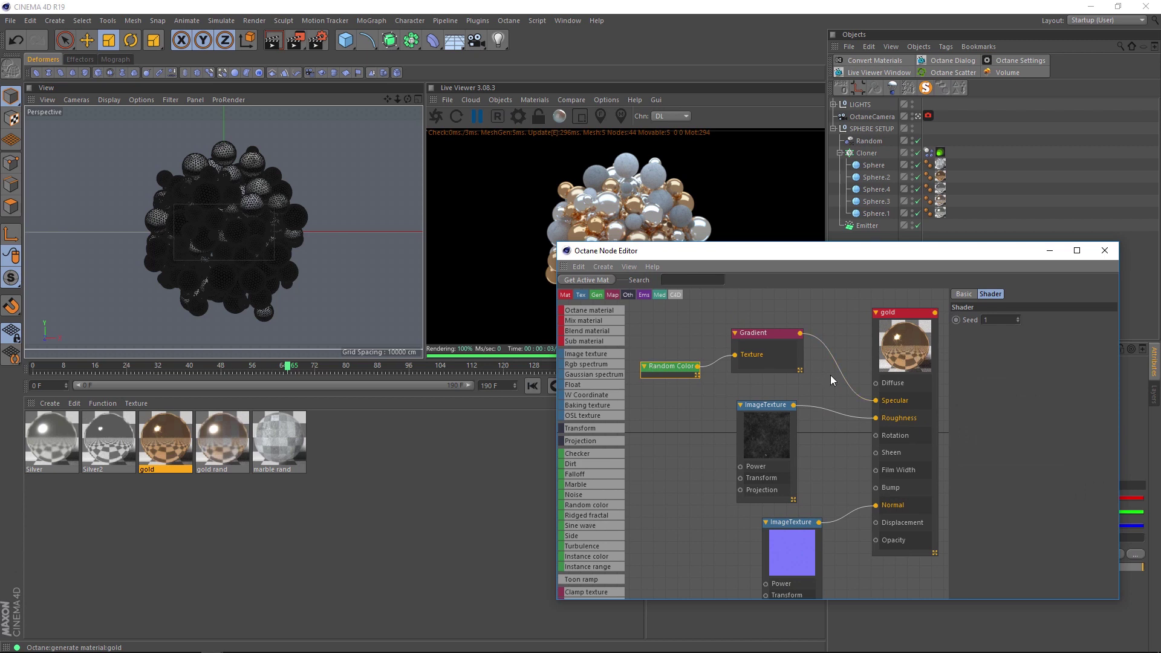
pyautogui.moveTo(747, 340); pyautogui.dragTo(756, 337)
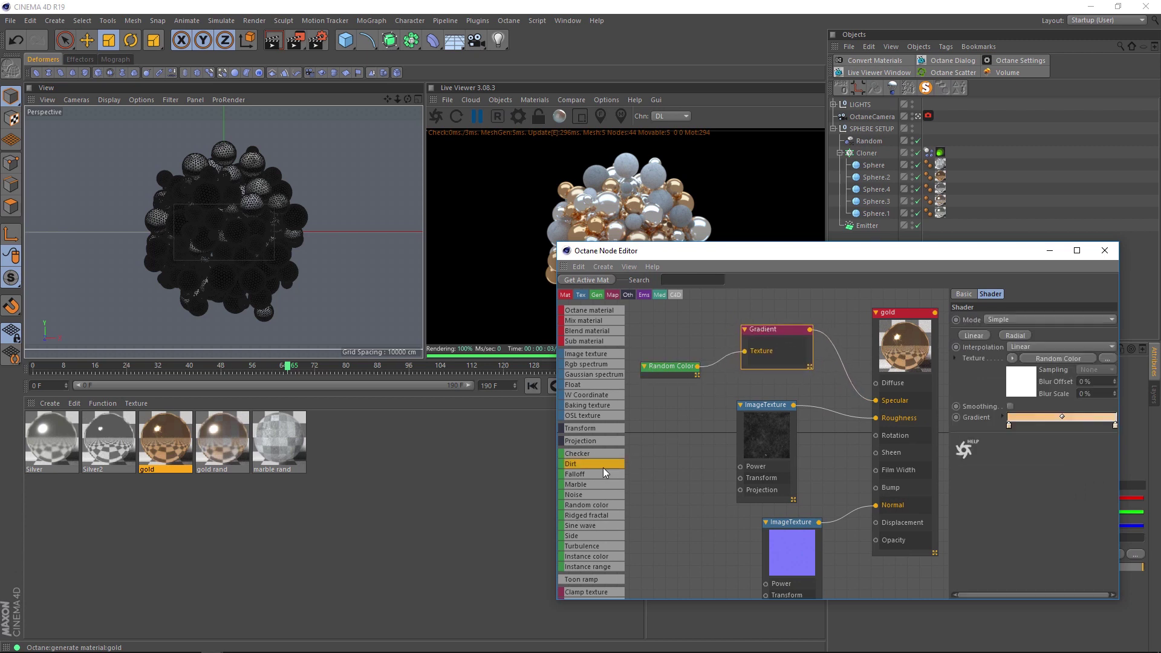
pyautogui.scroll(-4, 593, 476)
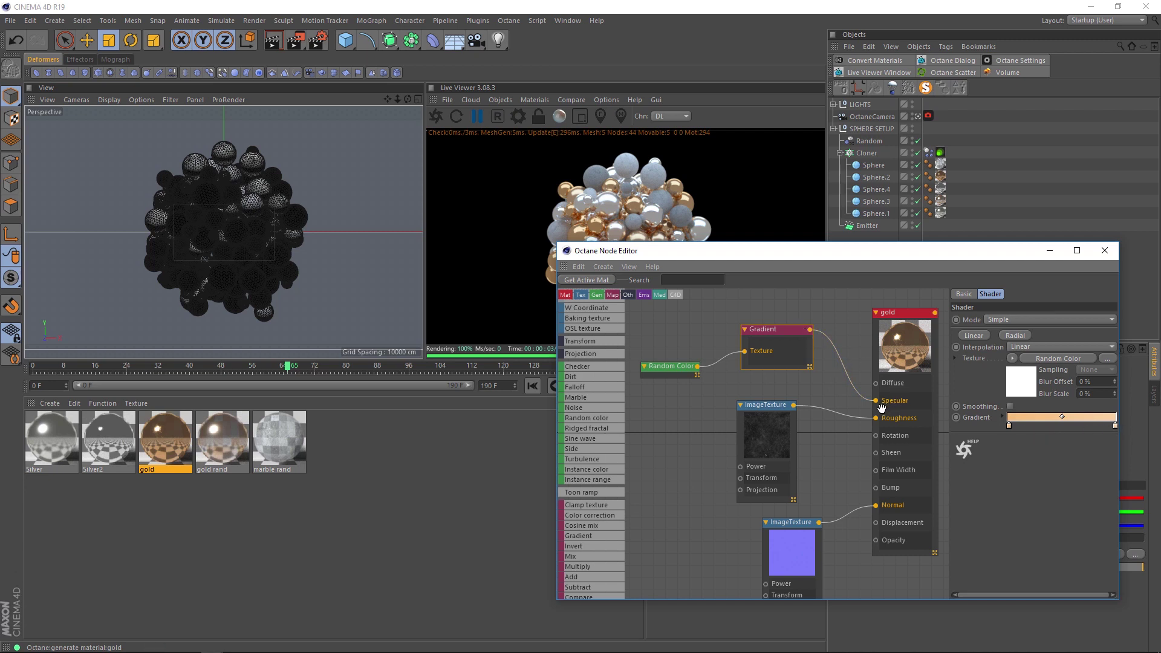
pyautogui.click(222, 444)
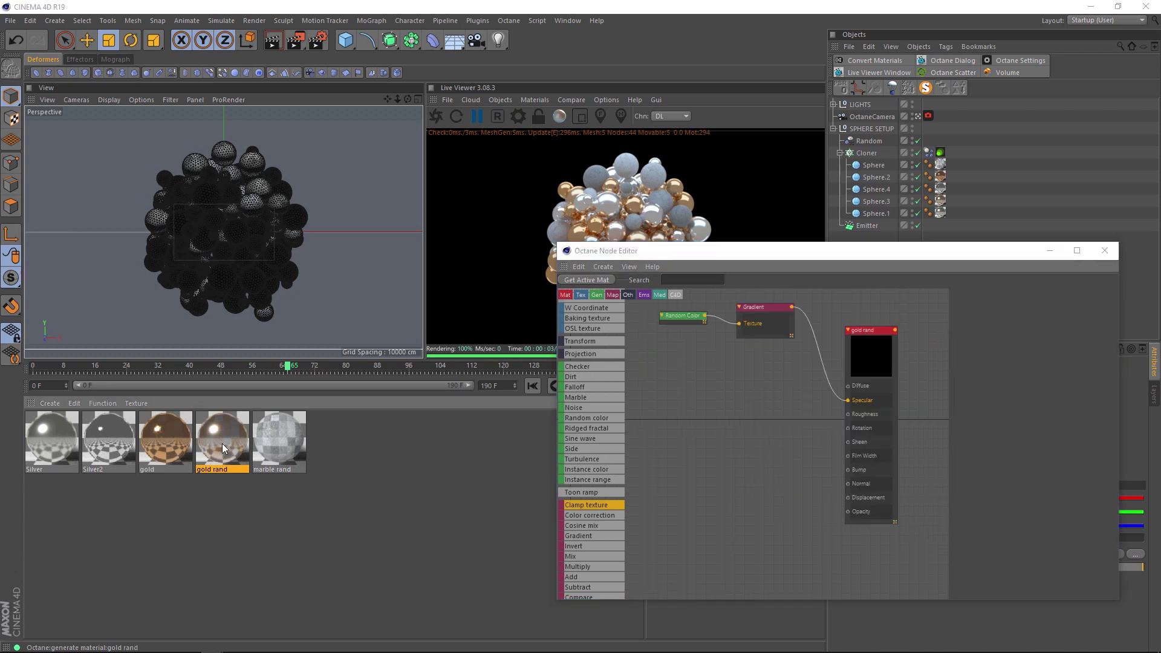
pyautogui.moveTo(874, 357); pyautogui.dragTo(848, 354)
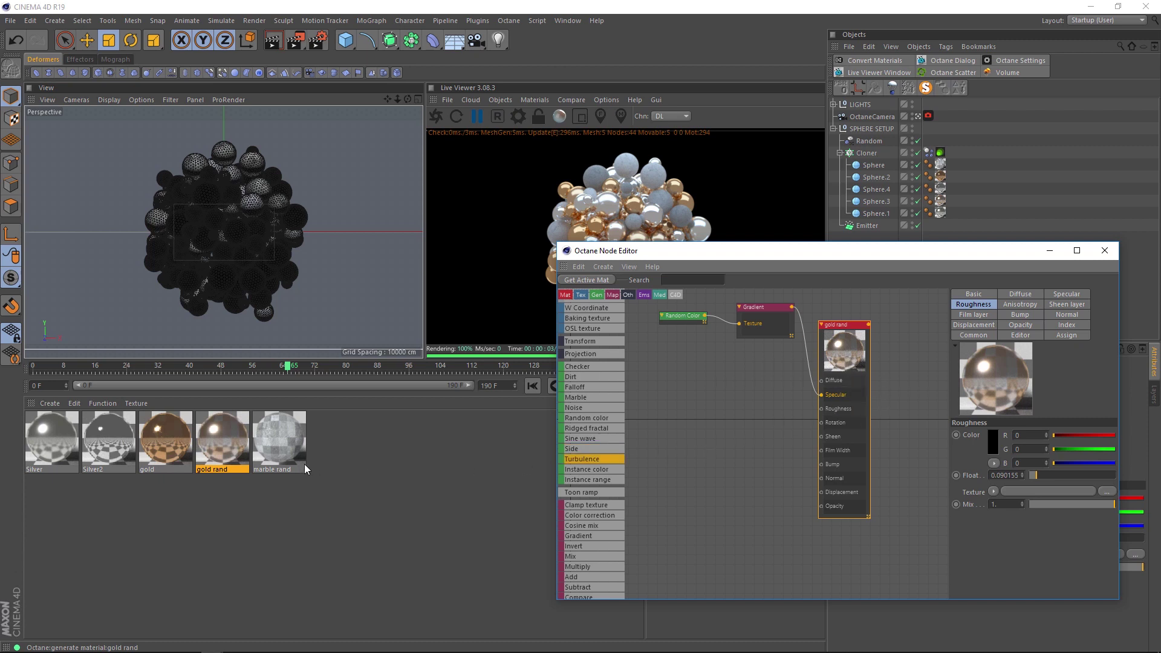
# Show the marble rand node graph and rearrange its Multiply, marble texture, Gradient and Random Color nodes
pyautogui.click(278, 446)
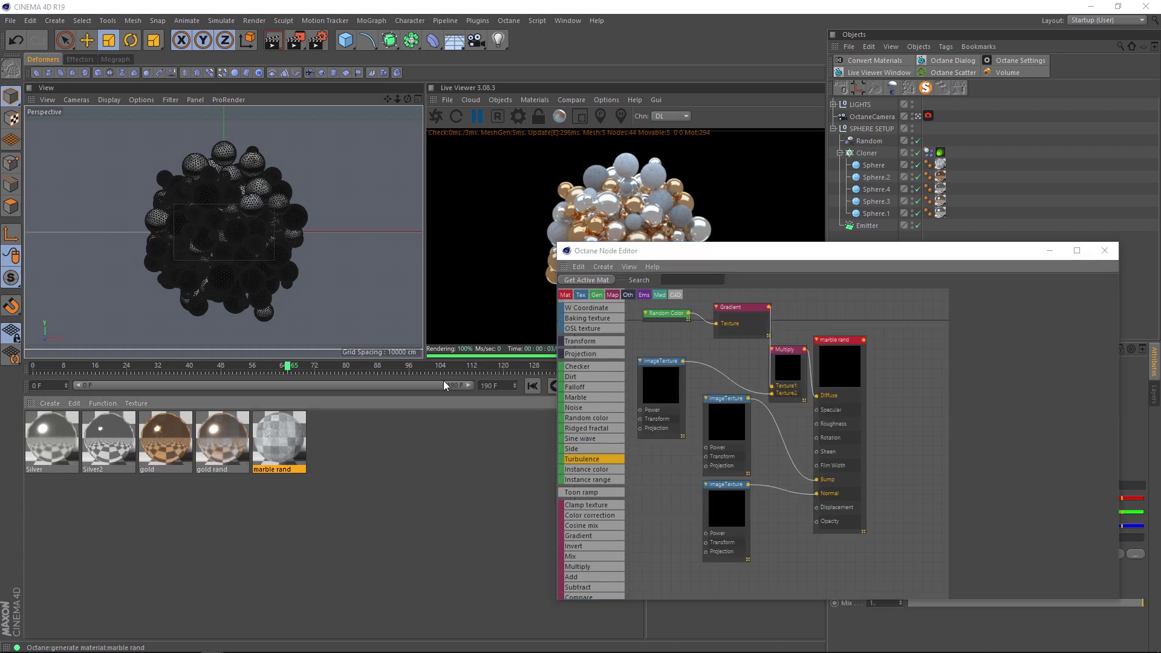
pyautogui.moveTo(707, 265); pyautogui.dragTo(630, 388)
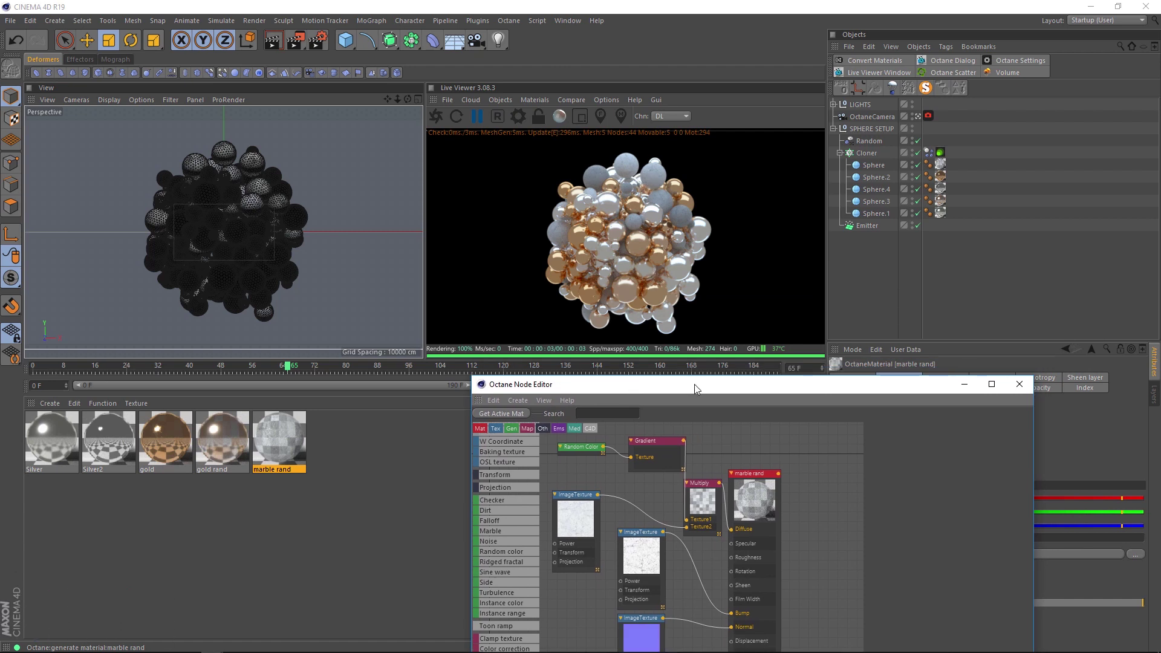
pyautogui.moveTo(696, 389); pyautogui.dragTo(767, 237)
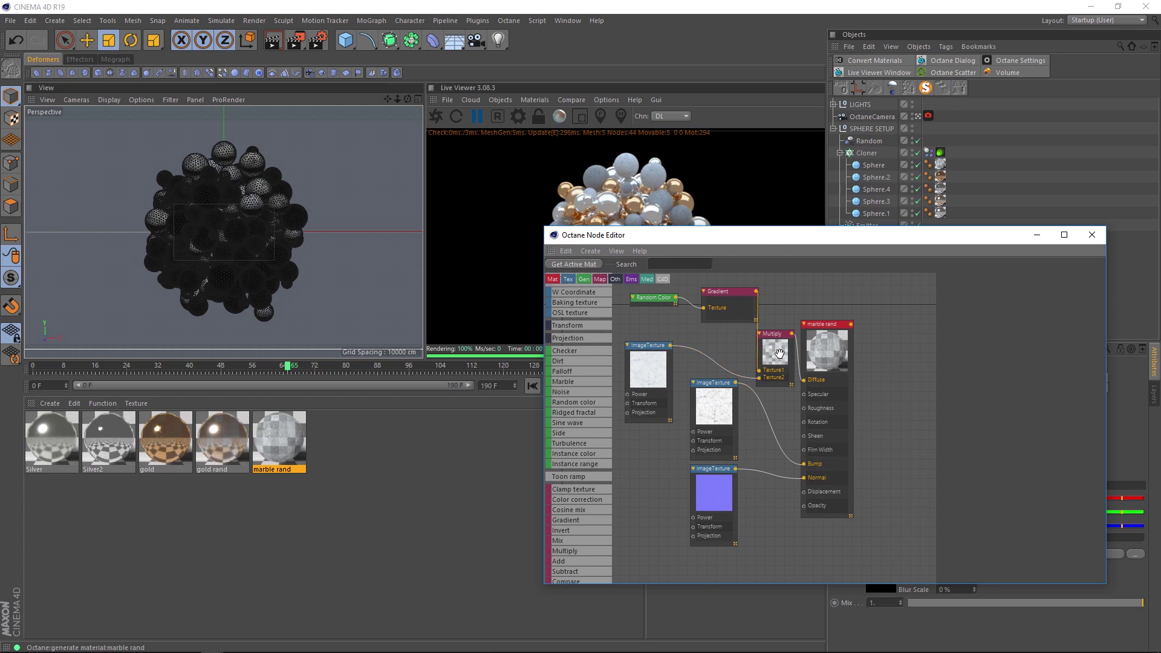
pyautogui.moveTo(775, 354); pyautogui.dragTo(753, 347)
pyautogui.moveTo(670, 392); pyautogui.dragTo(673, 380)
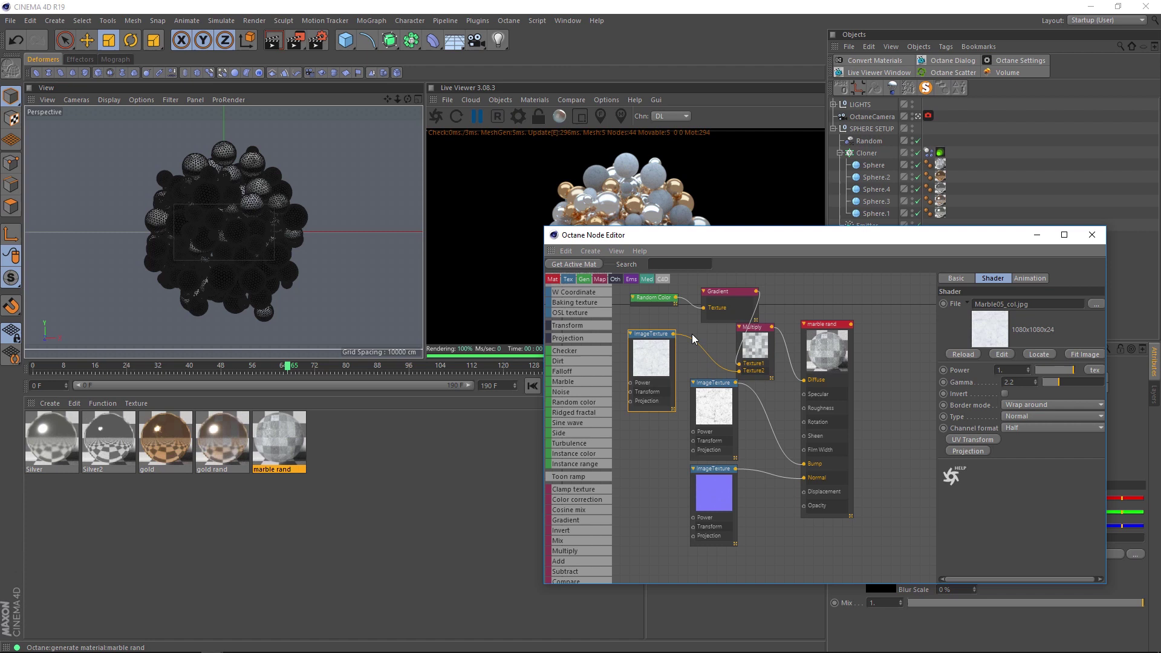
pyautogui.moveTo(737, 303); pyautogui.dragTo(703, 303)
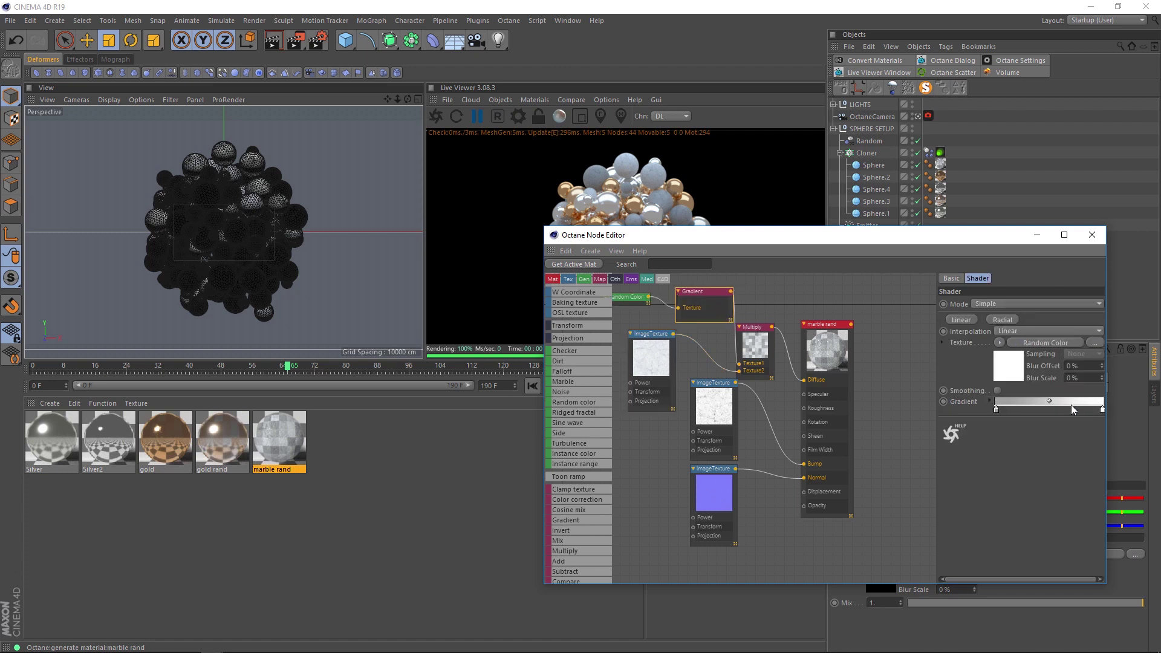
pyautogui.moveTo(752, 349); pyautogui.dragTo(767, 337)
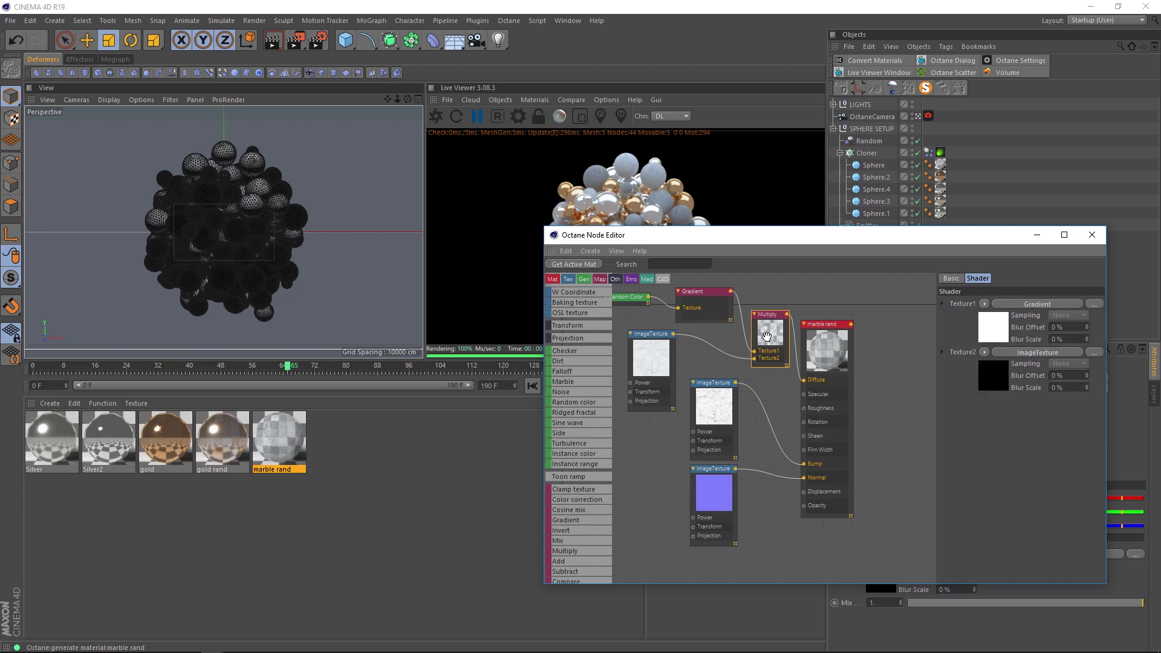
# Inspect the Marble05_mask.jpg texture node and open its image in the photo viewer
pyautogui.moveTo(786, 235); pyautogui.dragTo(778, 330)
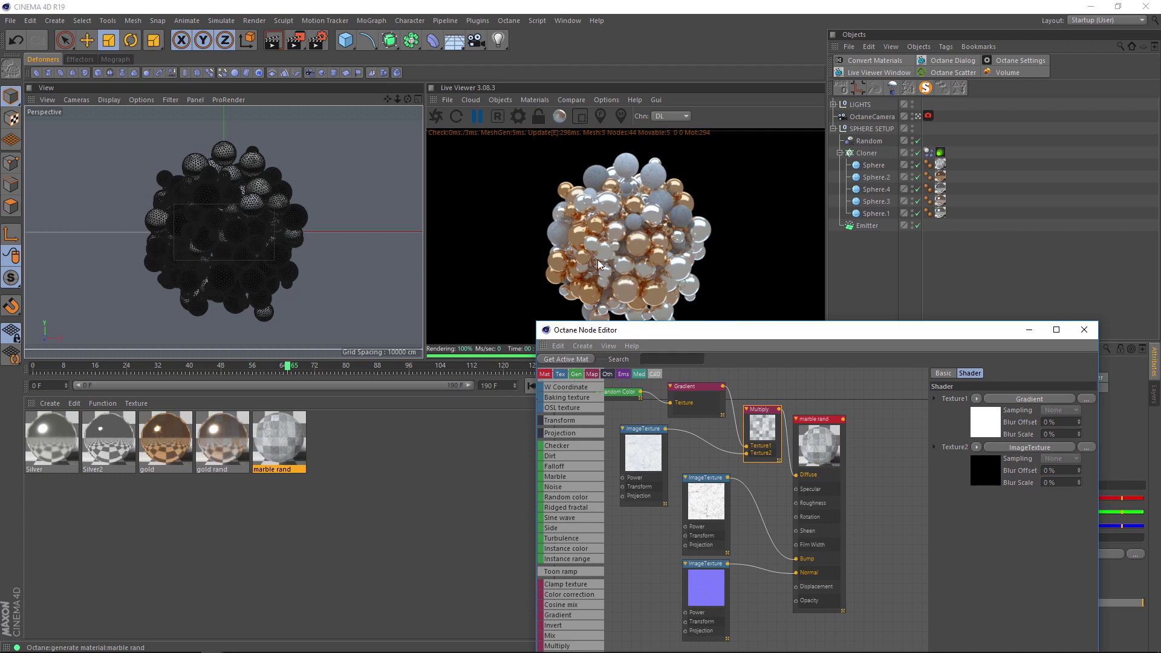
pyautogui.moveTo(730, 331); pyautogui.dragTo(717, 235)
pyautogui.click(690, 409)
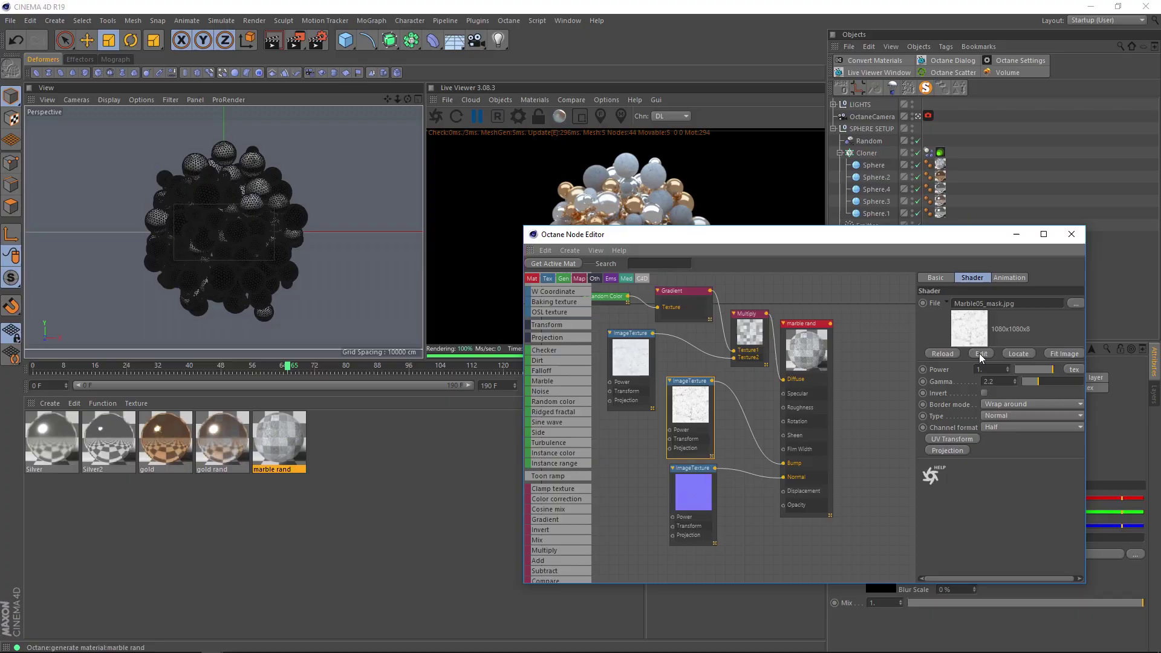
pyautogui.click(981, 356)
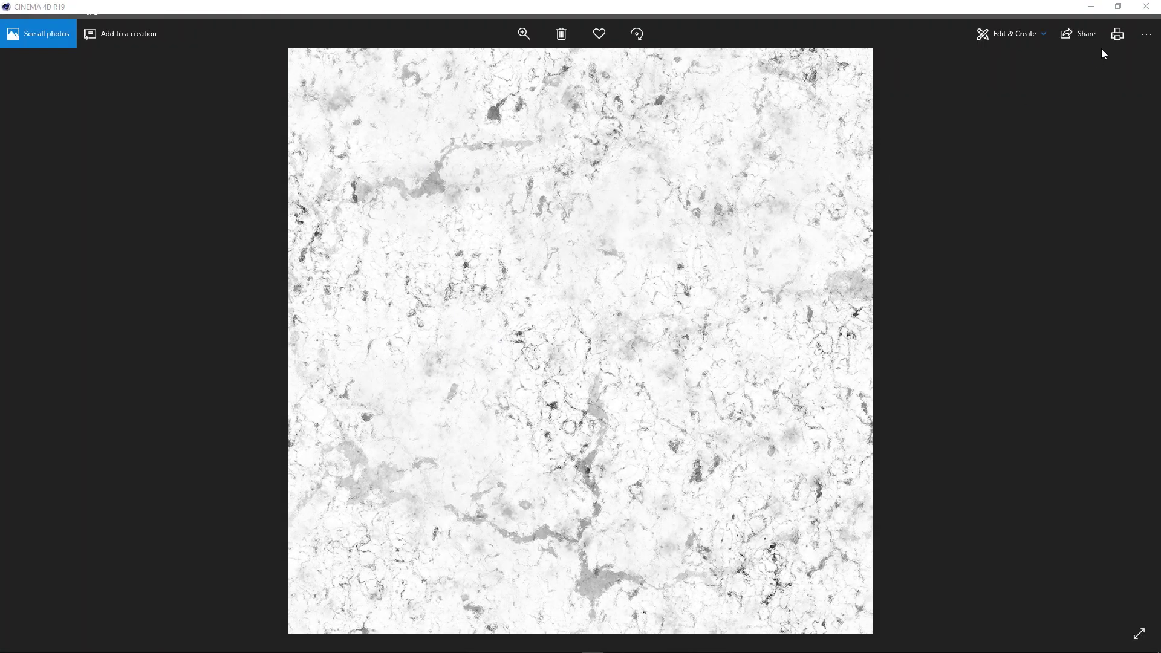
# Close the mask preview, select the normal-map texture node and open Marble05_nrm.jpg for viewing
pyautogui.click(1146, 24)
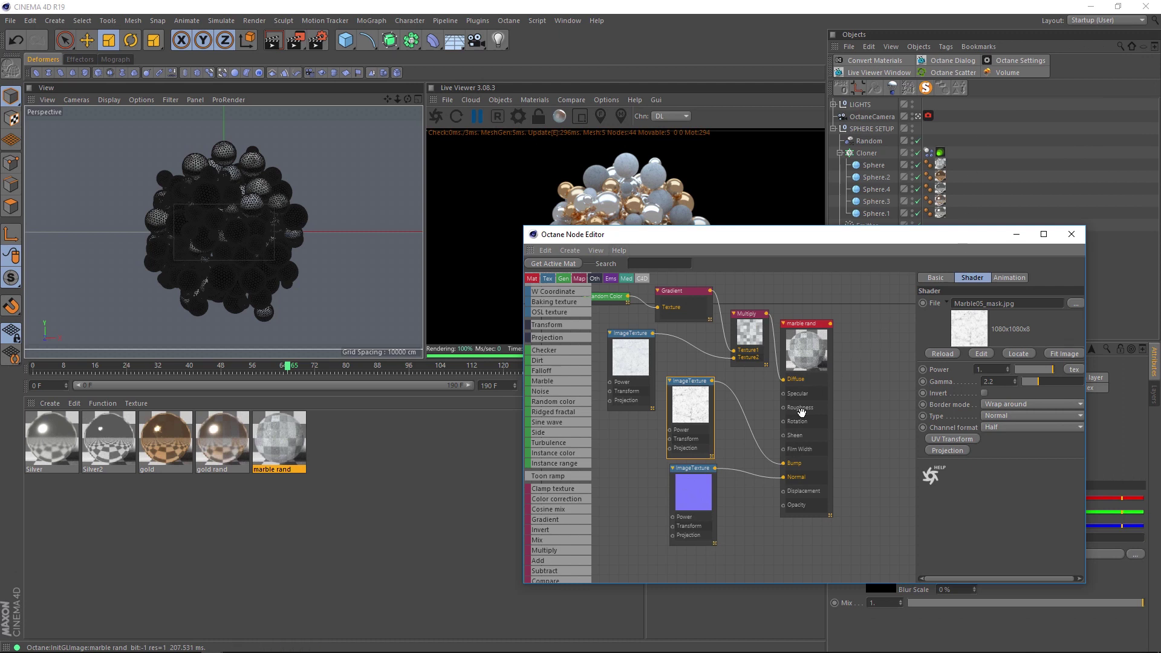
pyautogui.moveTo(685, 493); pyautogui.dragTo(678, 508)
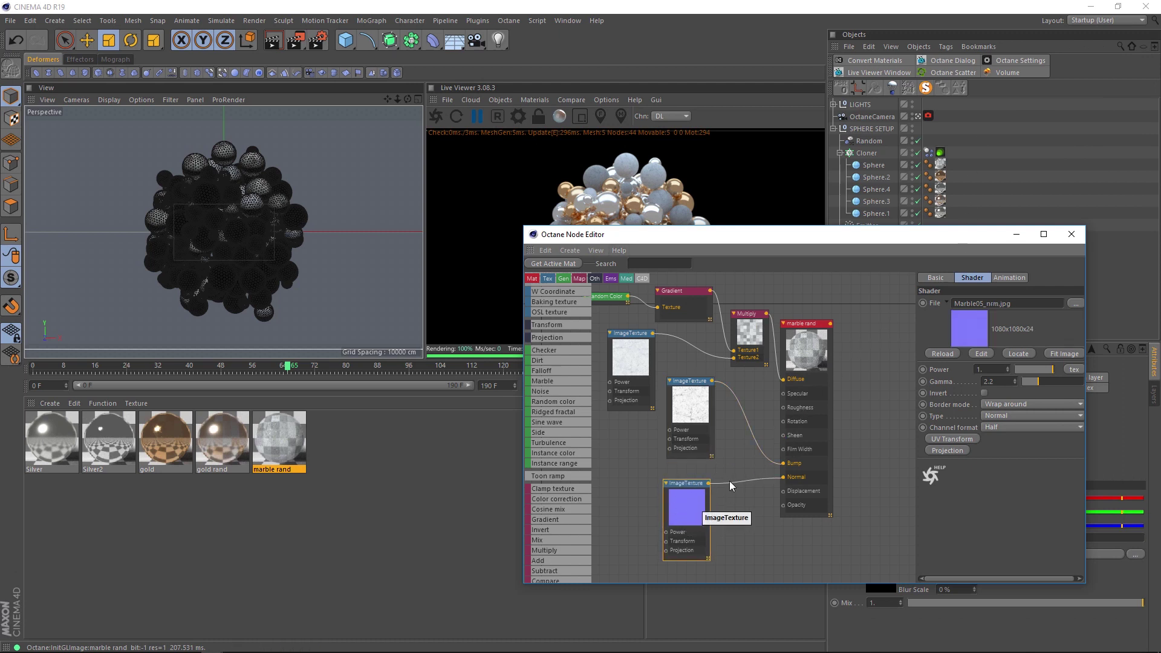
pyautogui.click(981, 354)
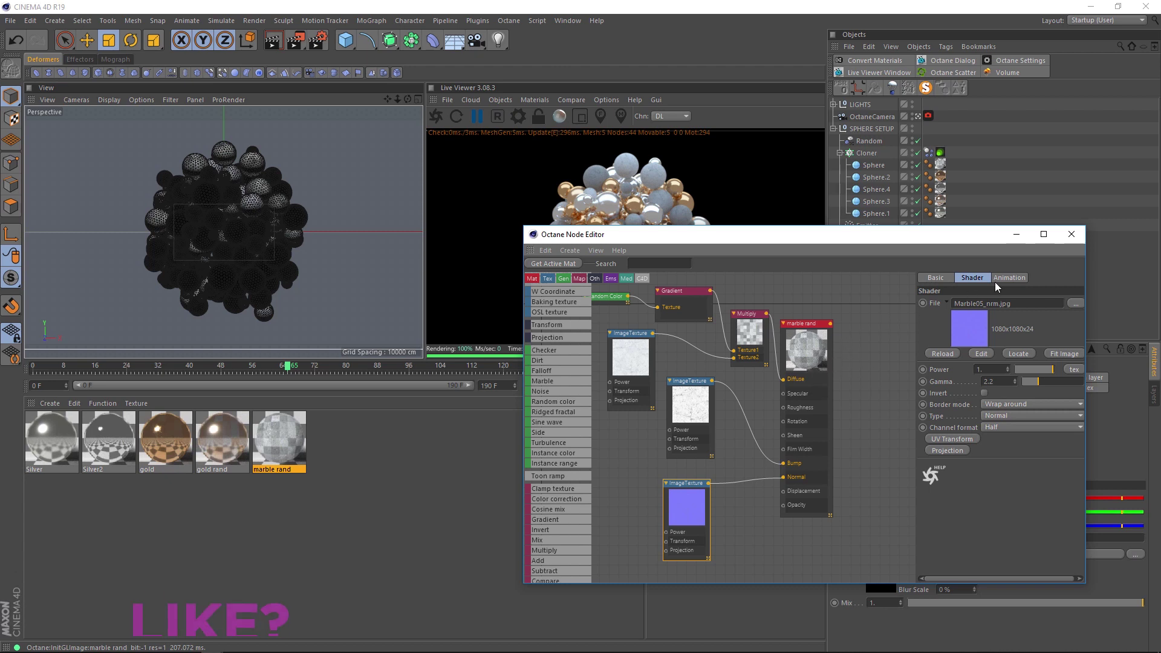
# Close the node editor, collapse SPHERE SETUP, expand LIGHTS, restart the render and hide both OctaneSky objects
pyautogui.click(1070, 239)
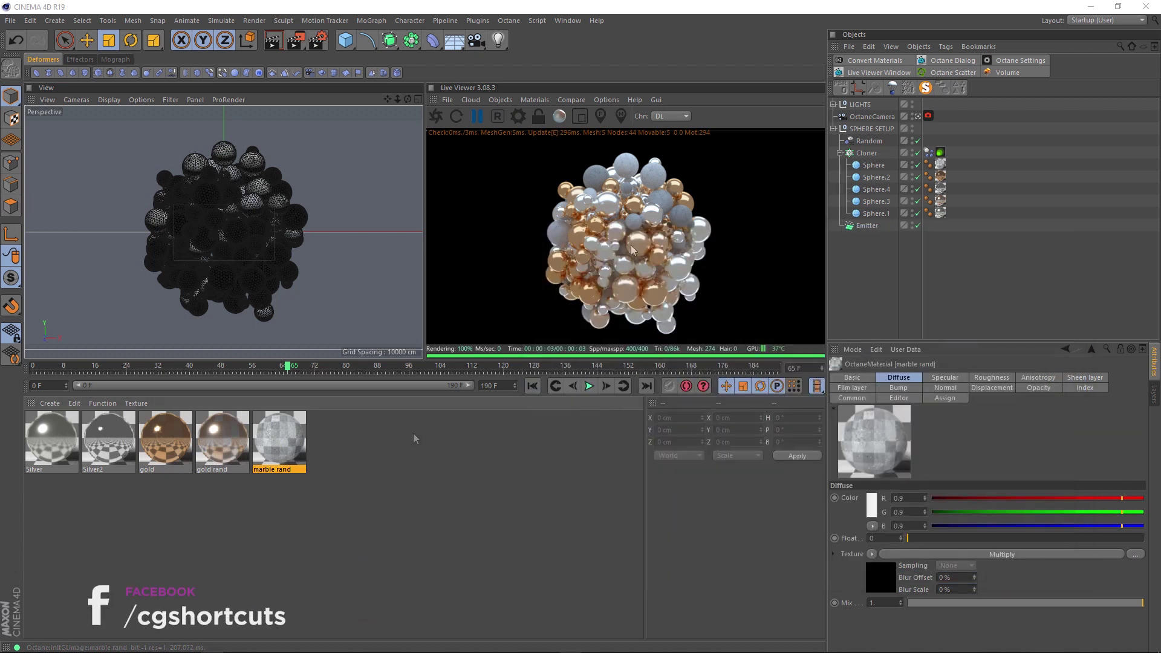
pyautogui.click(833, 128)
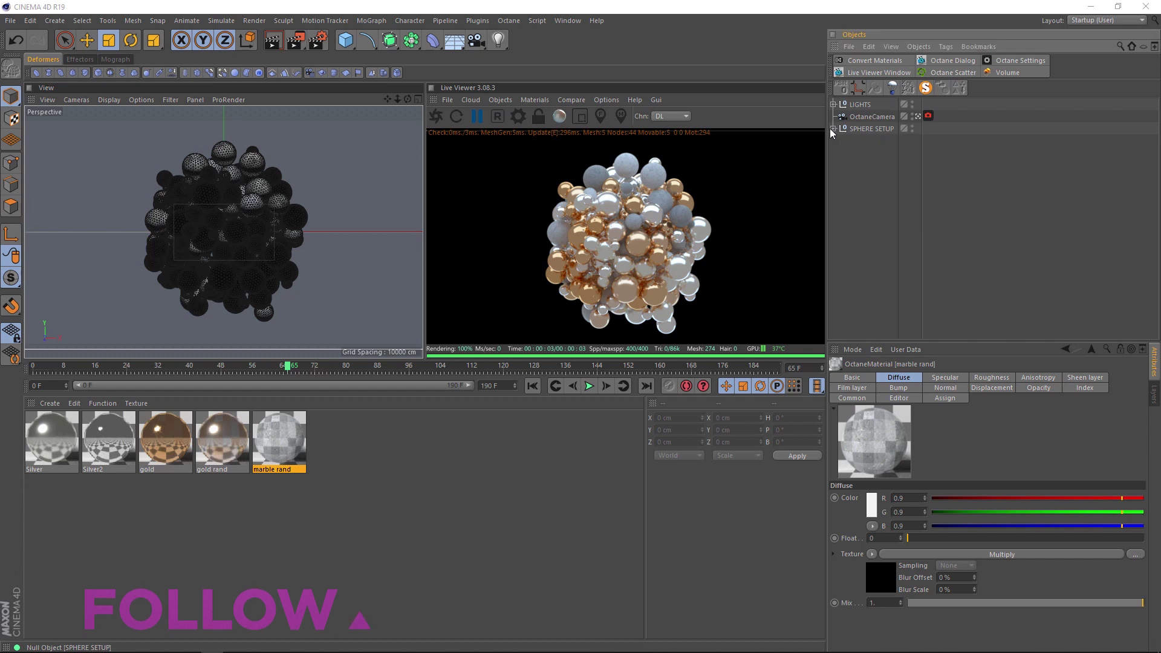
pyautogui.click(833, 104)
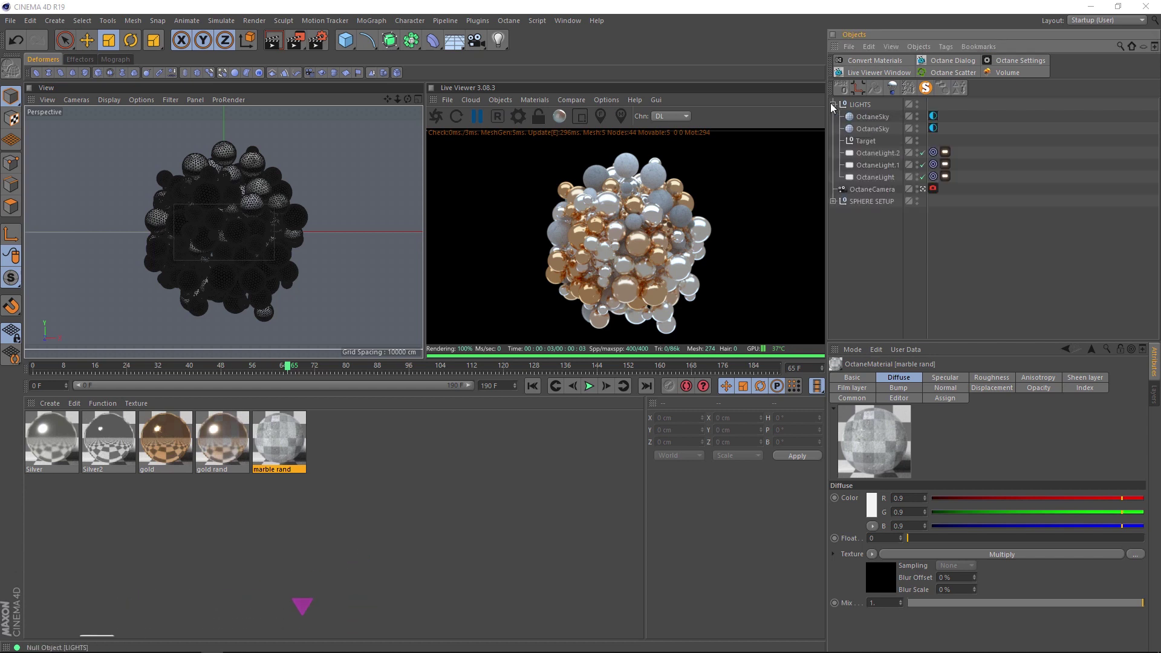
pyautogui.click(437, 117)
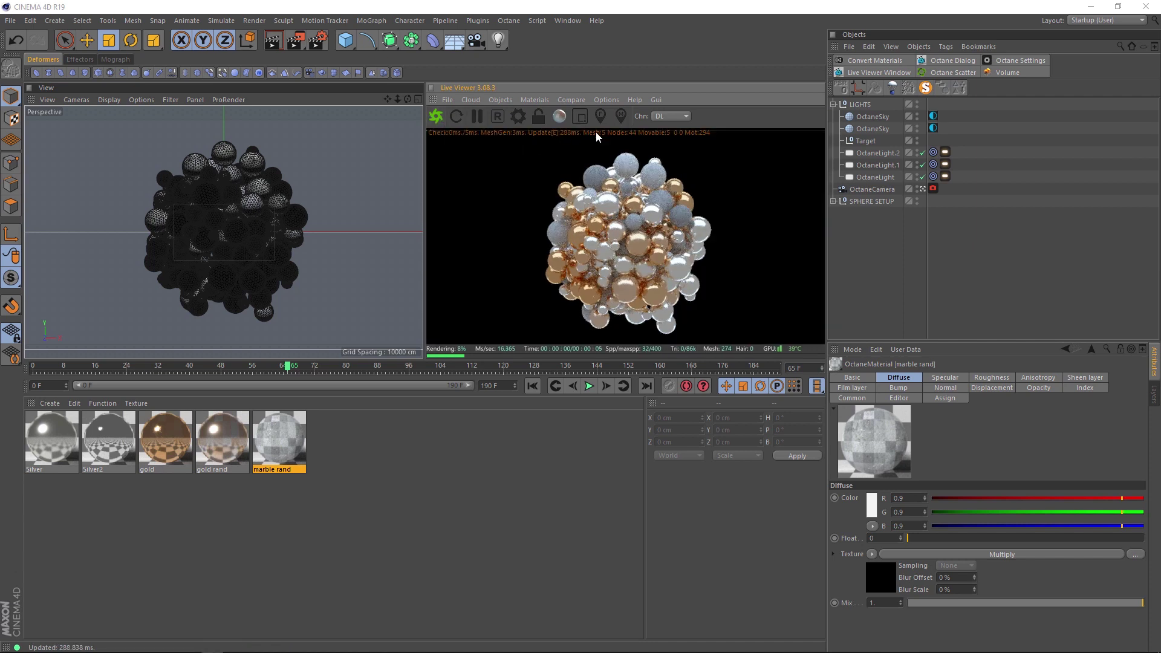
pyautogui.keyDown('ctrl'); pyautogui.moveTo(917, 115); pyautogui.dragTo(923, 178); pyautogui.keyUp('ctrl')
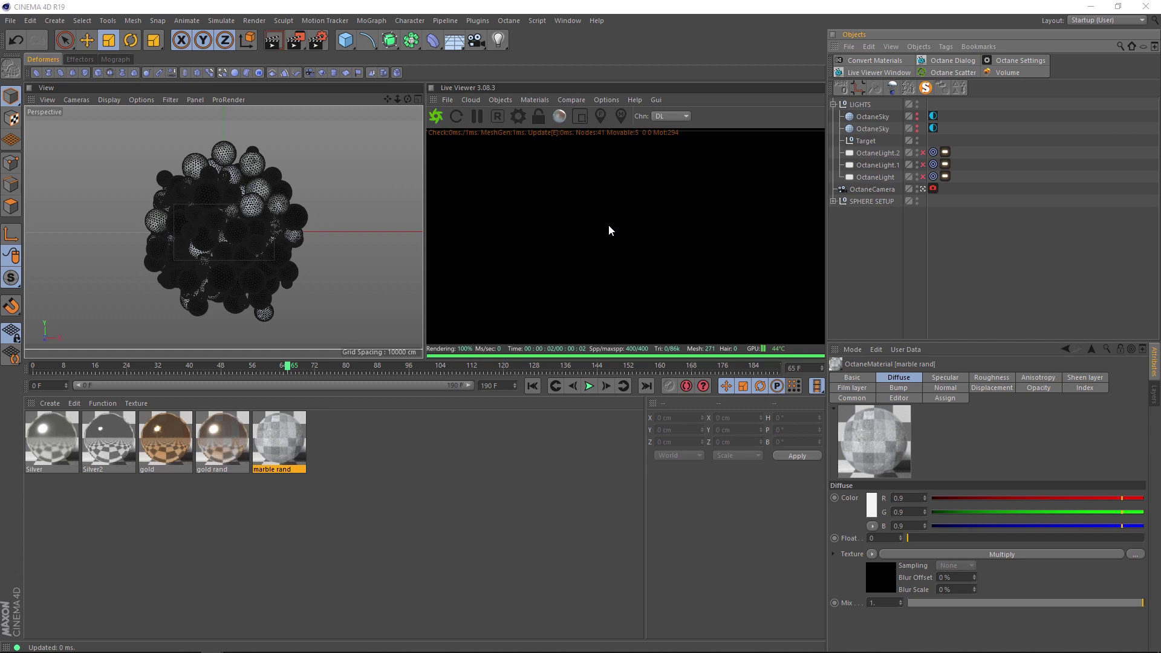
# Preview OctaneLight, OctaneLight.1 and OctaneLight.2 individually, then enable all three together
pyautogui.click(923, 177)
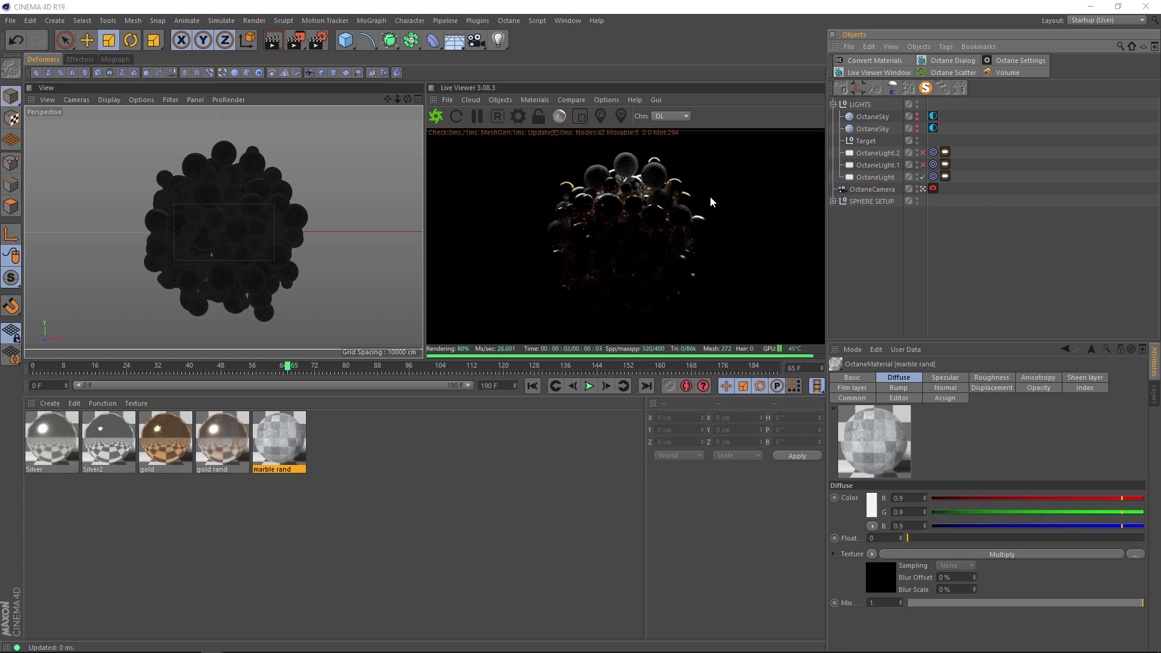
pyautogui.click(922, 176)
pyautogui.click(922, 164)
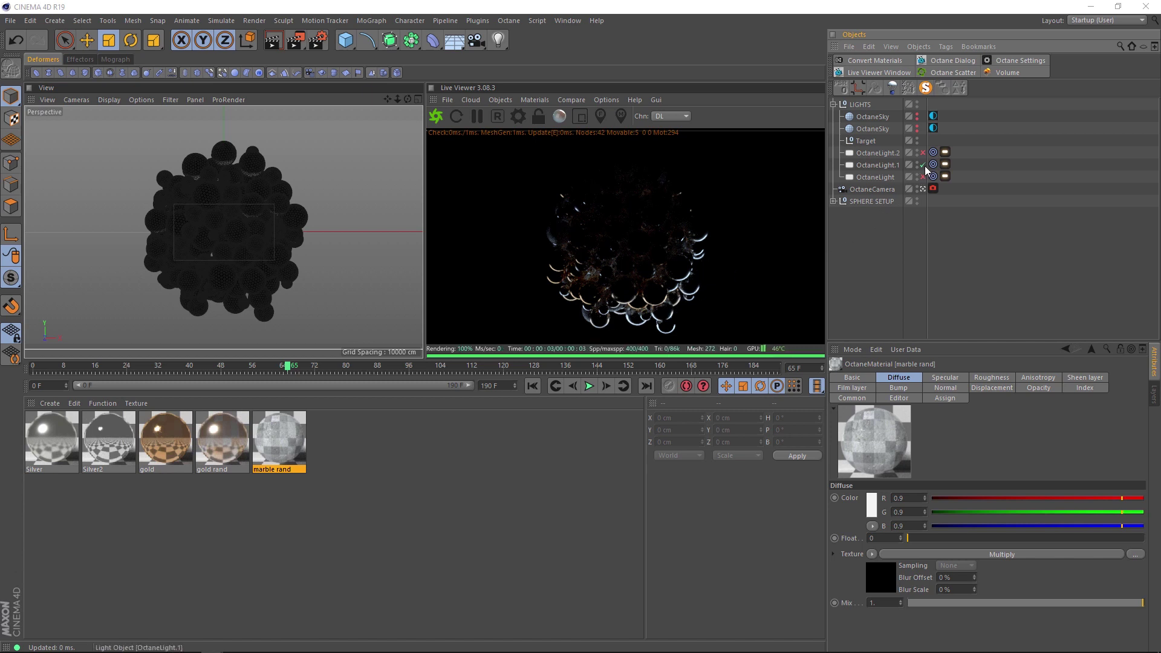
pyautogui.click(922, 164)
pyautogui.click(923, 153)
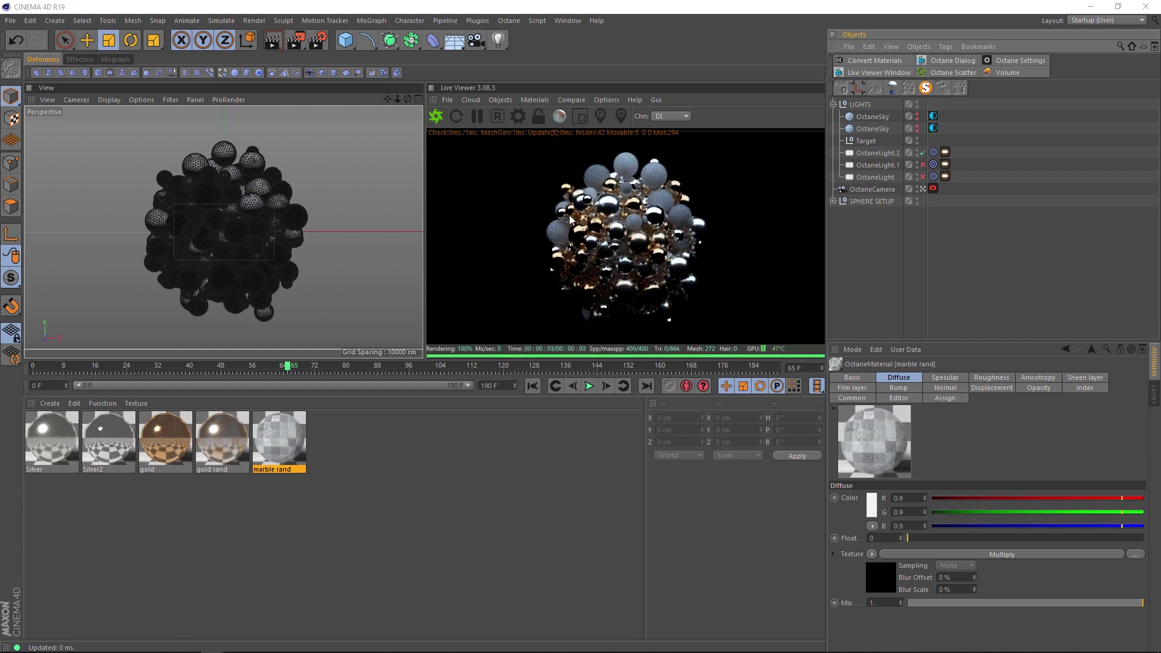
pyautogui.click(923, 165)
pyautogui.click(922, 177)
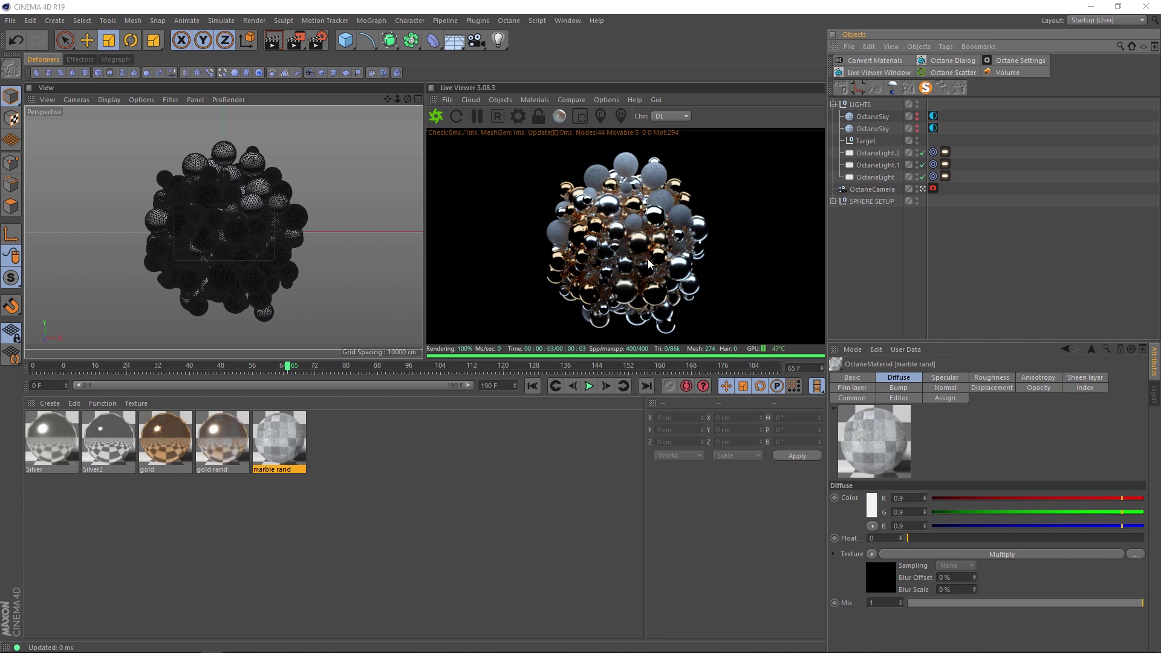
pyautogui.click(933, 176)
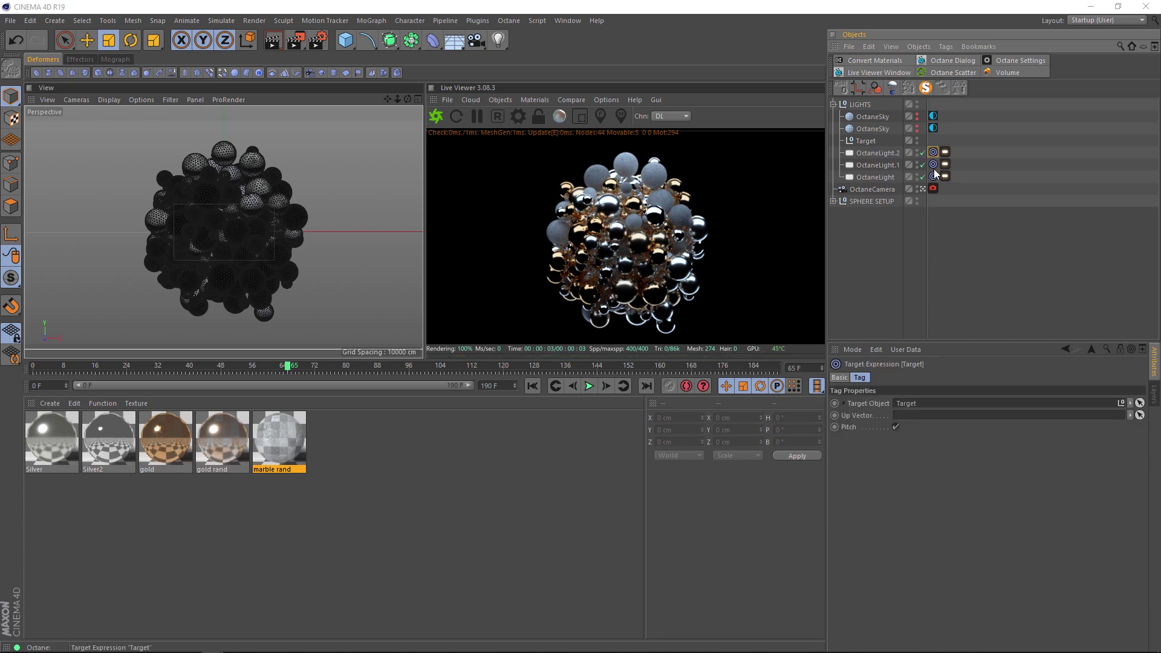
pyautogui.click(934, 166)
pyautogui.click(934, 177)
pyautogui.click(865, 141)
pyautogui.click(86, 40)
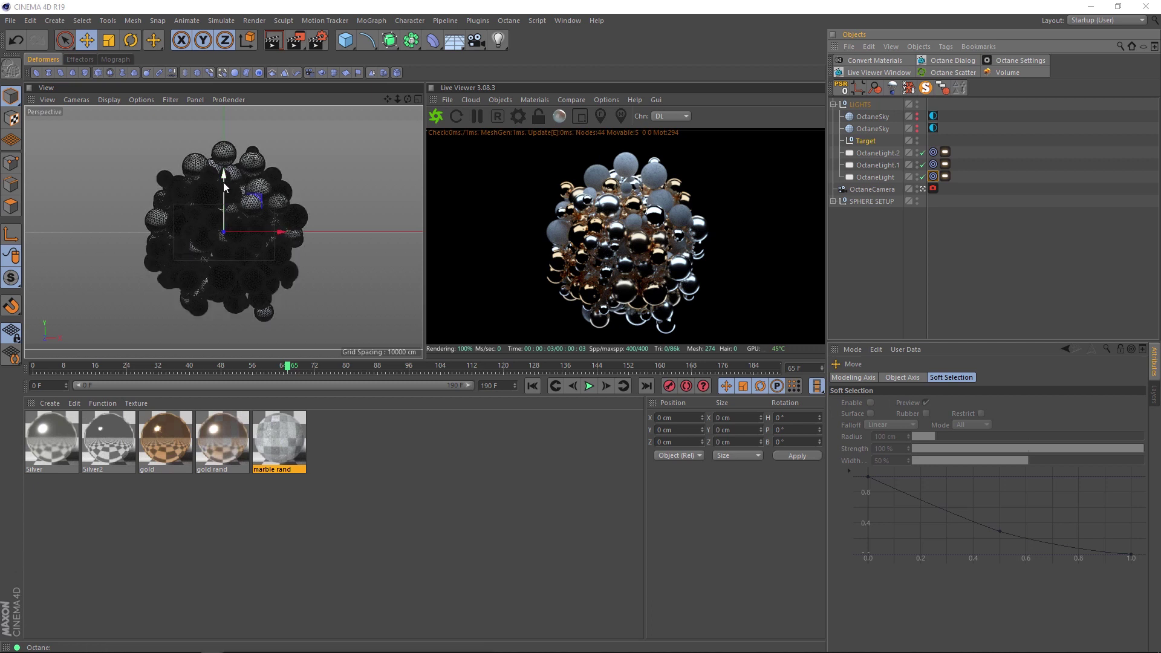
pyautogui.moveTo(224, 184)
pyautogui.mouseDown()
pyautogui.moveTo(224, 115)
pyautogui.moveTo(225, 218)
pyautogui.moveTo(205, 181)
pyautogui.mouseUp()
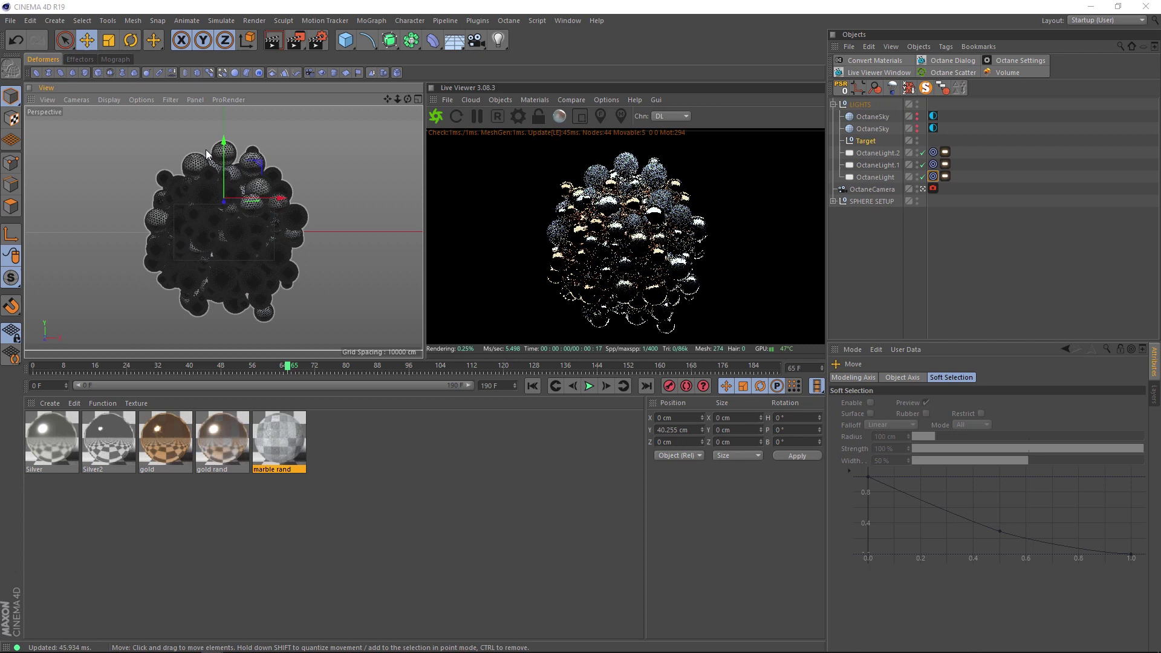
pyautogui.hotkey('ctrl', 'z')
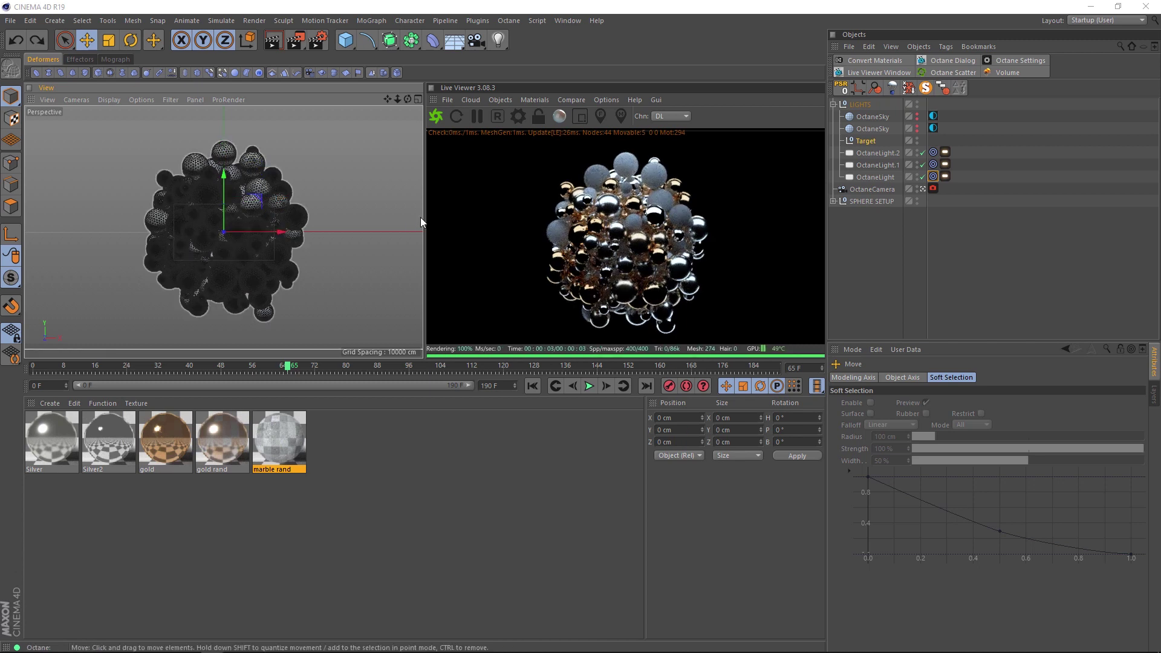
# Make both OctaneSky objects visible again and inspect the first sky's environment settings (power 0.2)
pyautogui.click(876, 128)
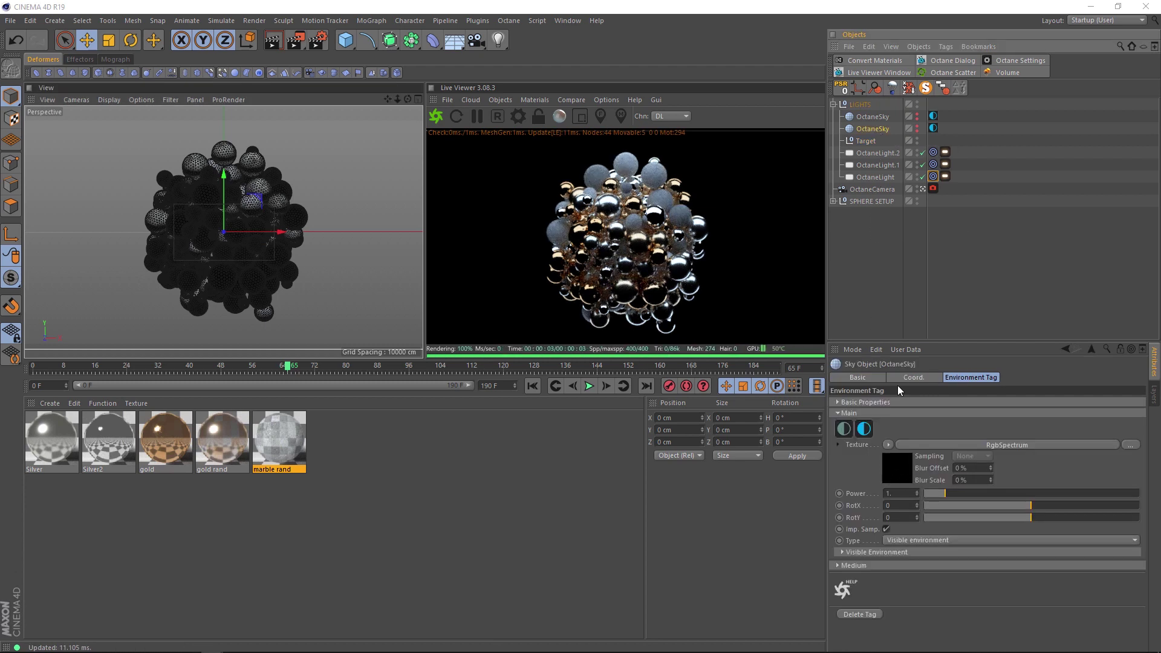
pyautogui.click(917, 130)
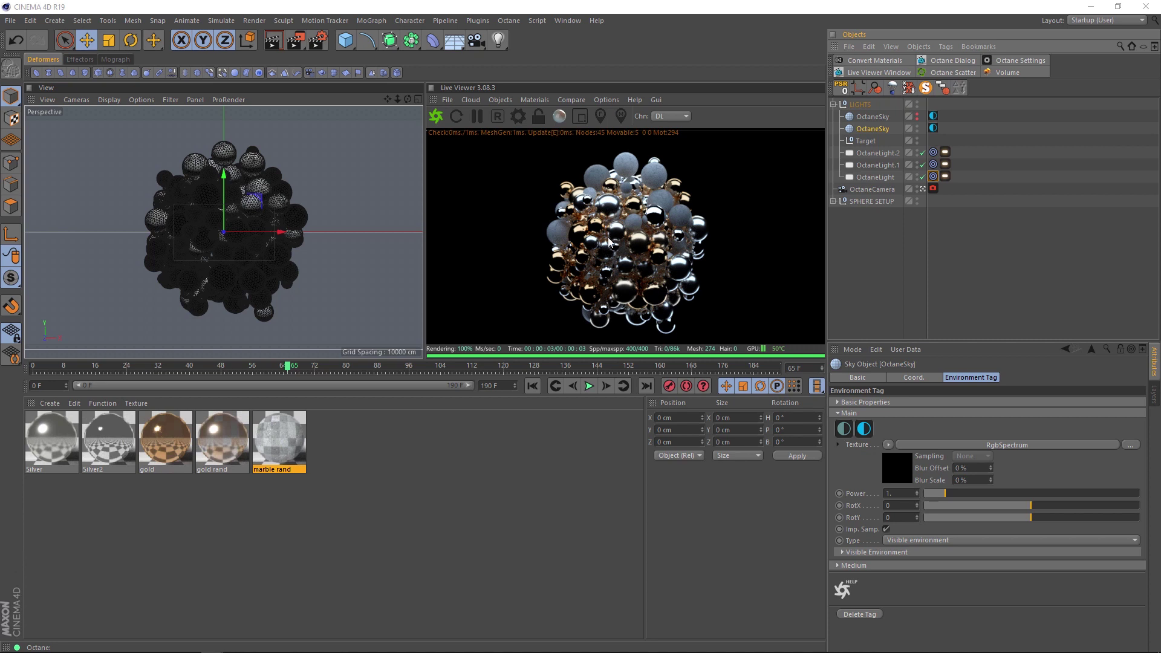
pyautogui.click(917, 117)
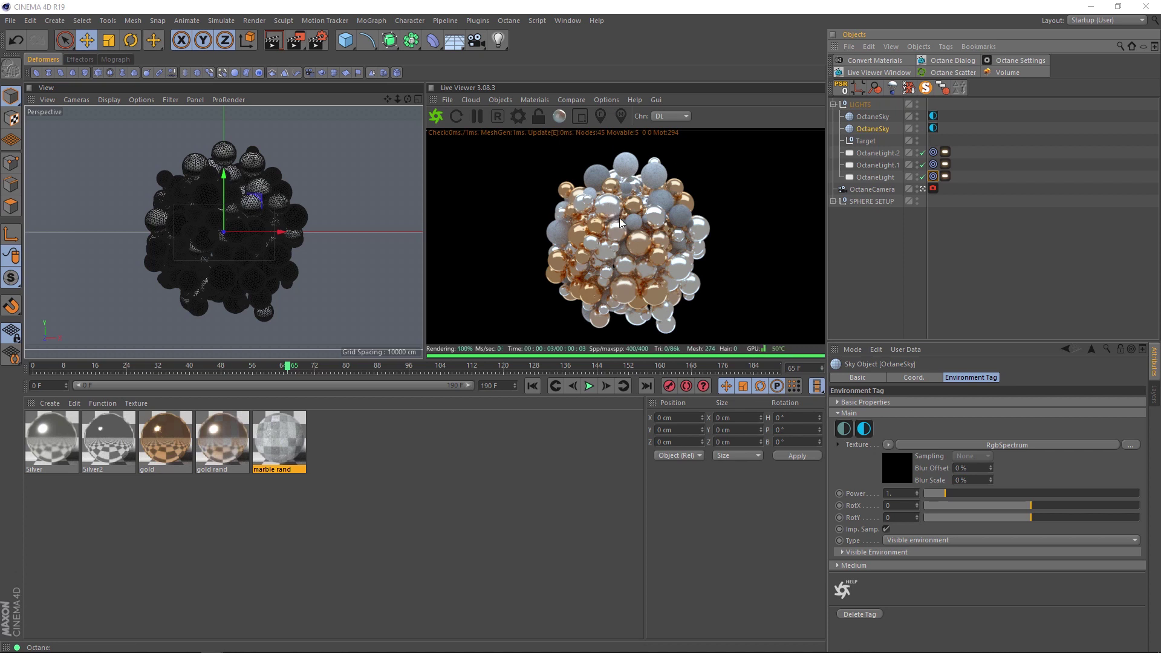
pyautogui.click(873, 116)
pyautogui.click(517, 117)
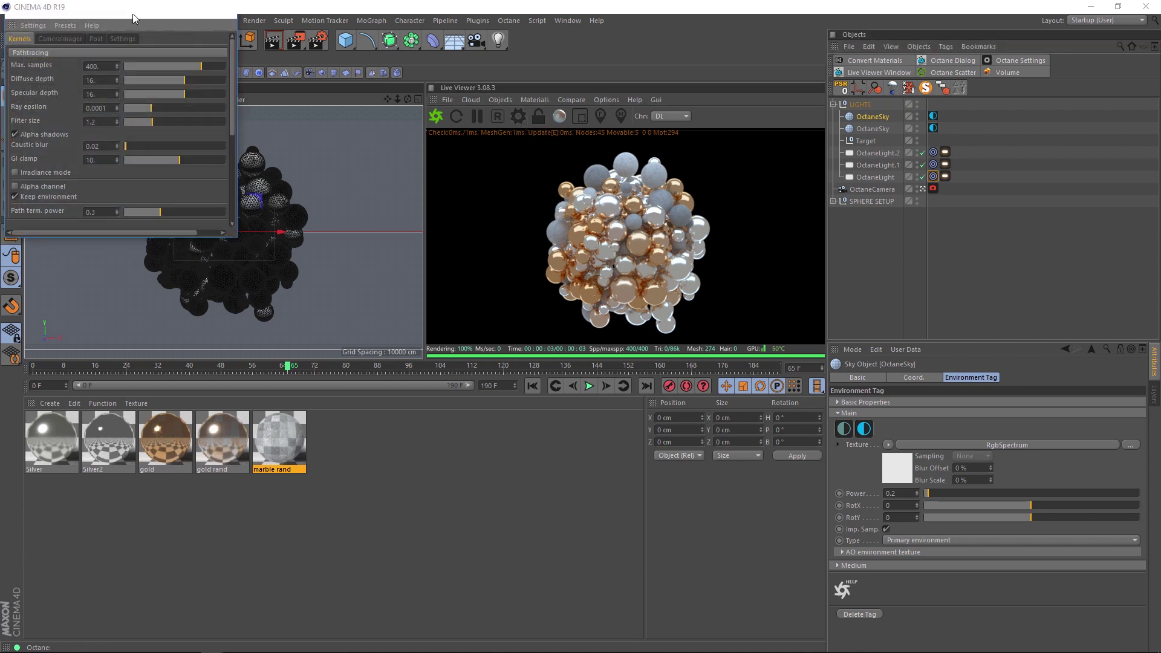
pyautogui.moveTo(133, 18); pyautogui.dragTo(325, 142)
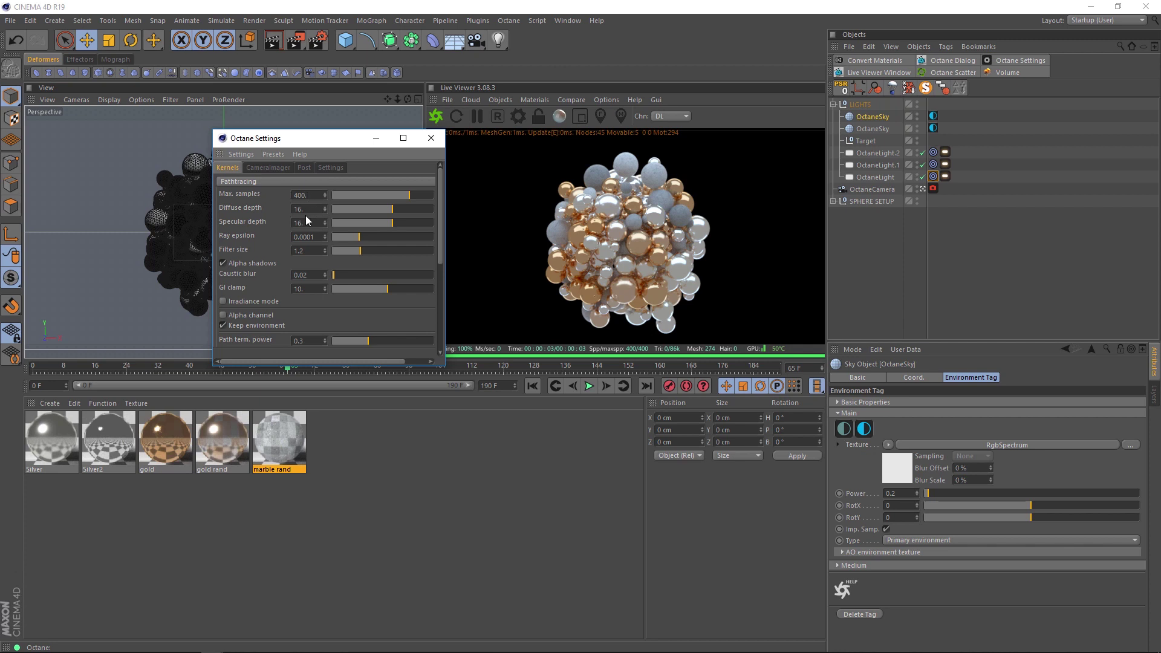
pyautogui.moveTo(386, 210)
pyautogui.mouseDown()
pyautogui.moveTo(332, 210)
pyautogui.moveTo(309, 230)
pyautogui.moveTo(392, 223)
pyautogui.moveTo(351, 208)
pyautogui.moveTo(394, 208)
pyautogui.mouseUp()
# Close the Octane Settings window, leaving the viewport beside the finished live render of the sphere cluster
pyautogui.click(431, 139)
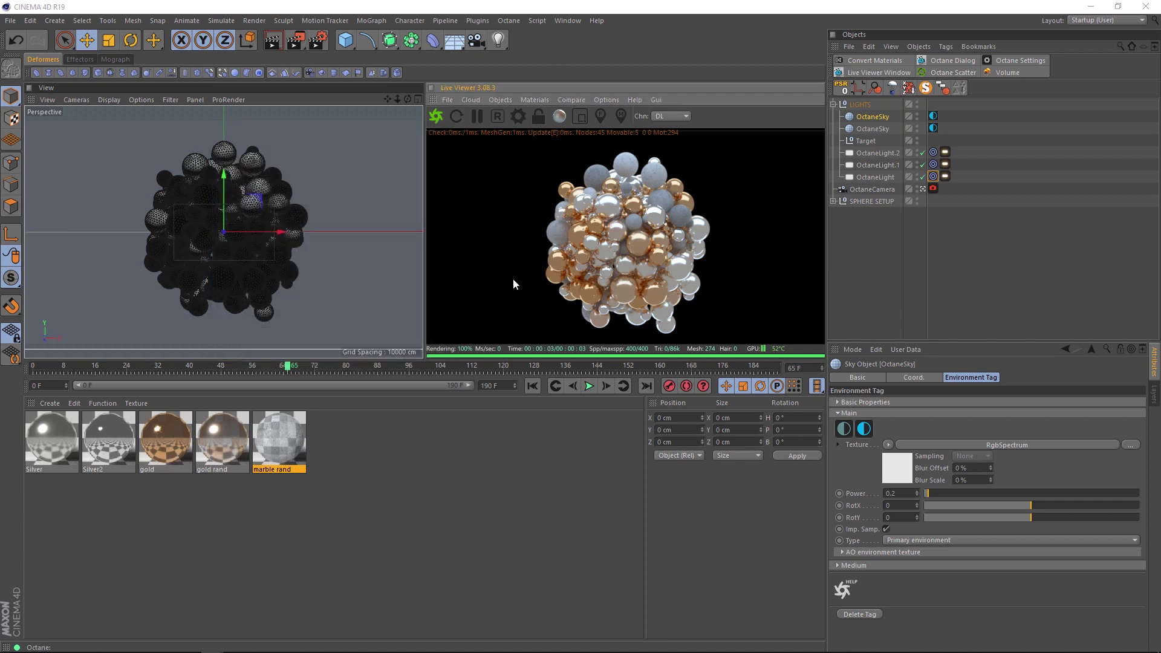